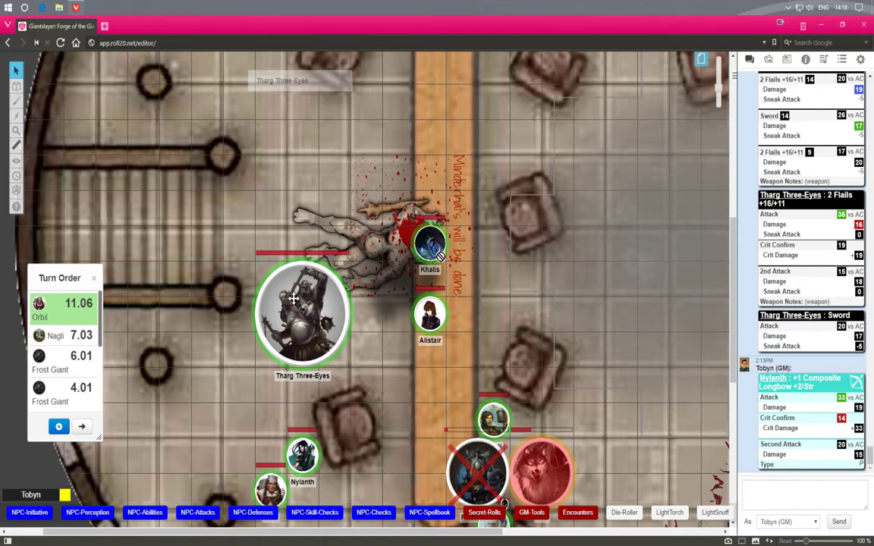
Step: Open the sheet configuration settings of Tharg Three-Eyes' character sheet
left_click(312, 332)
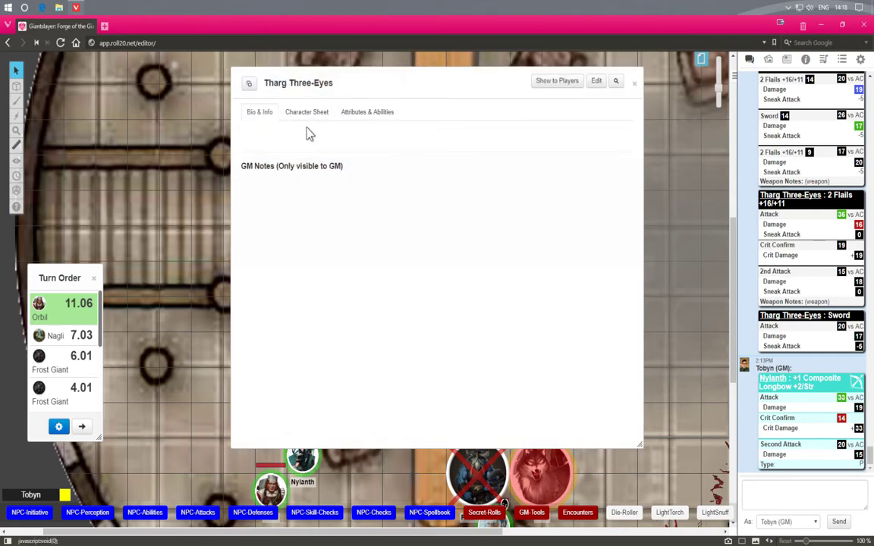
left_click(313, 114)
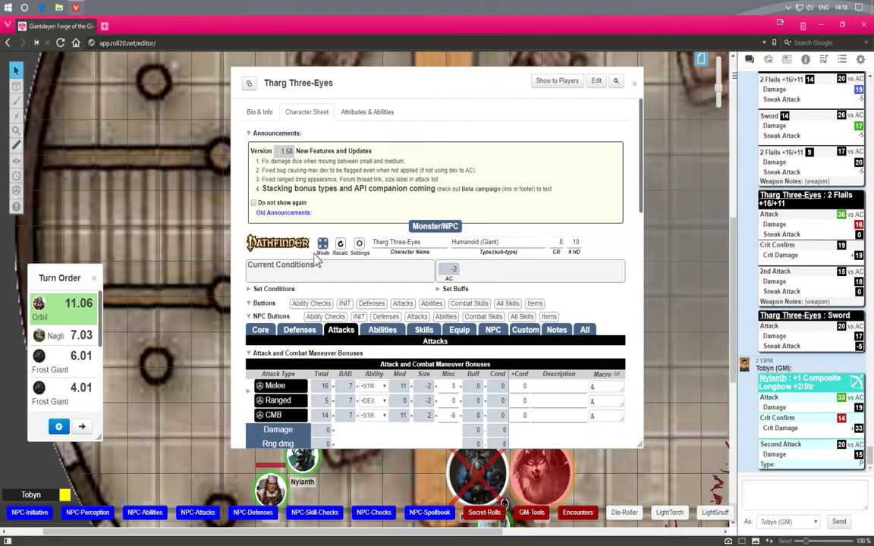
left_click(358, 242)
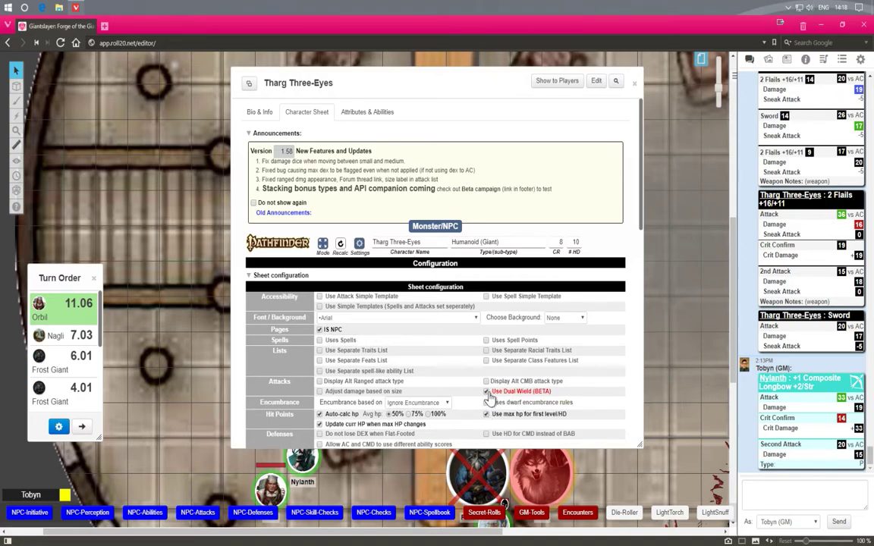
Step: Enable Display Advanced roll-time macro fields in the sheet configuration and return to the main character sheet
scroll(467, 389, "down", 1)
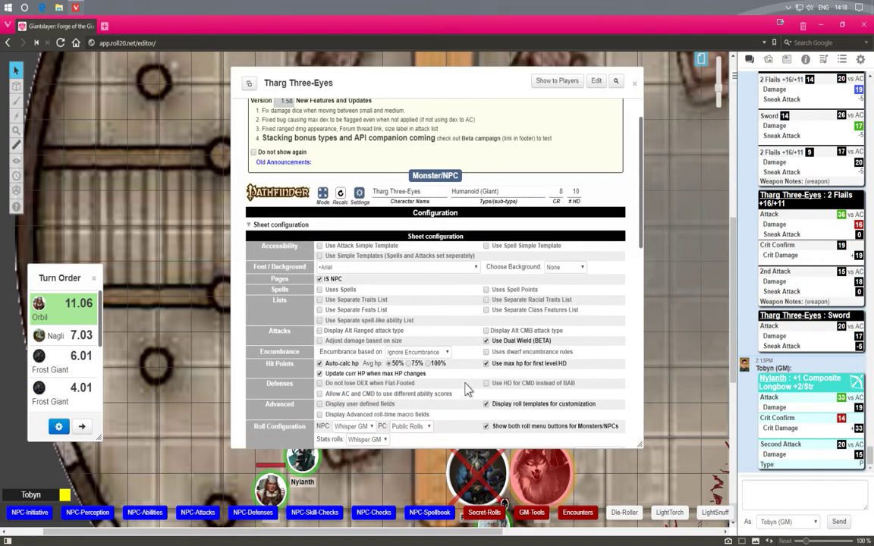
scroll(466, 389, "down", 1)
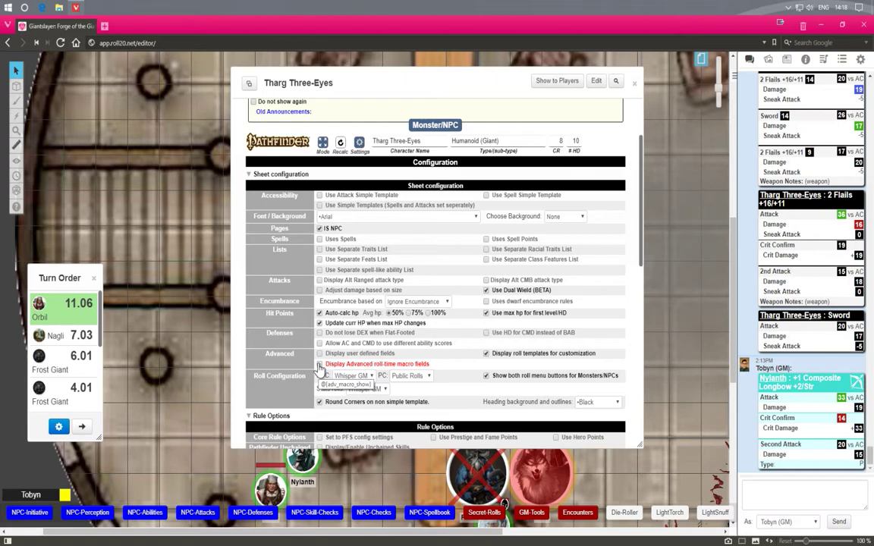
left_click(319, 365)
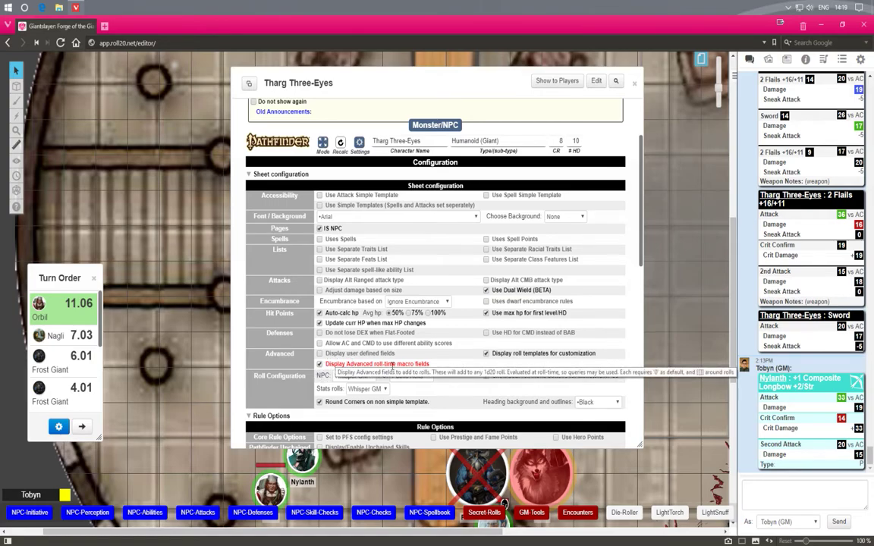
scroll(361, 308, "up", 3)
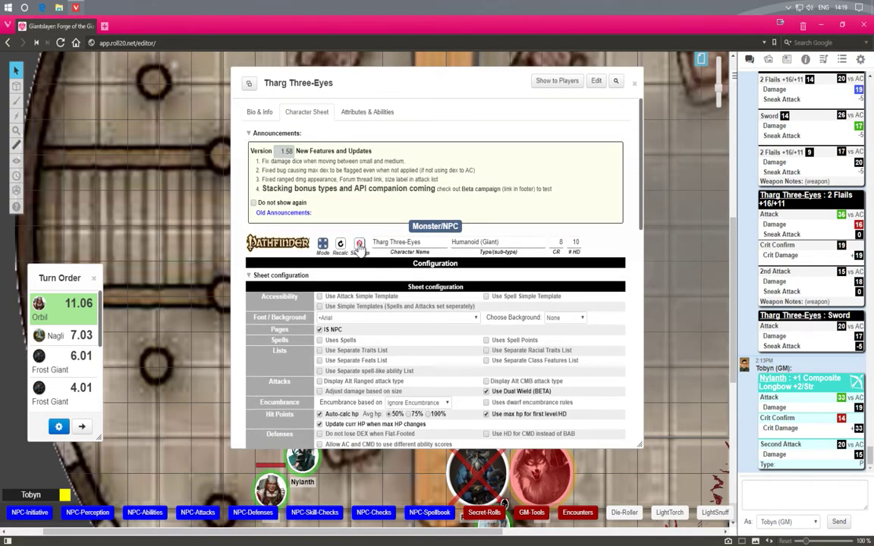
left_click(358, 243)
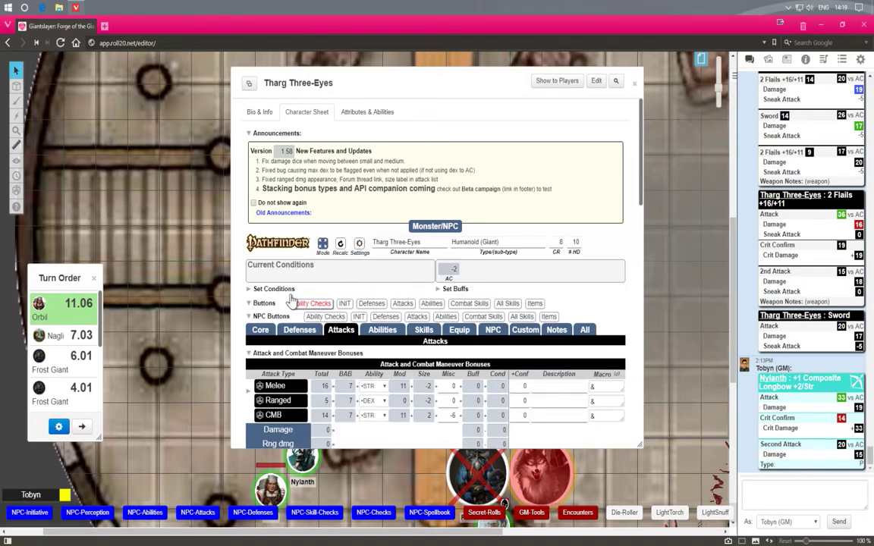
Step: Expand the Monster statblock input section of the NPC page and look through its import fields
left_click(492, 329)
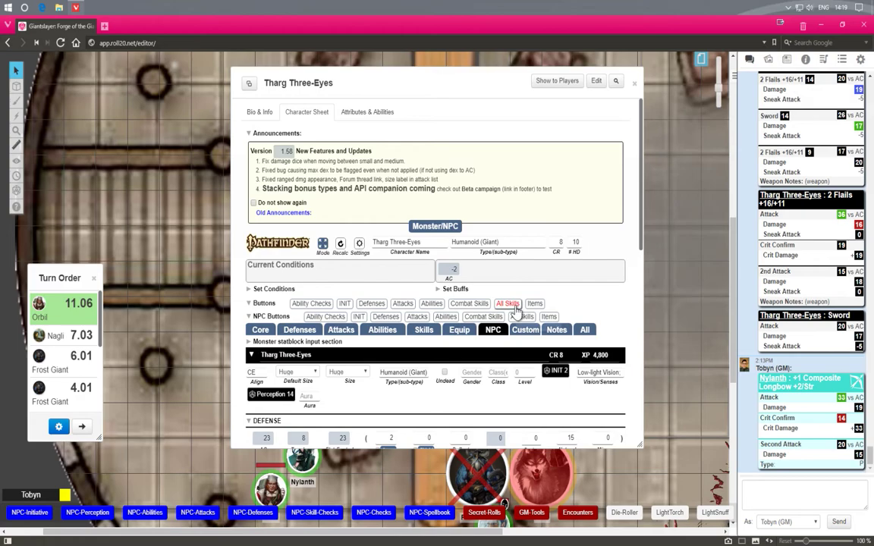
left_click(249, 345)
scroll(315, 375, "down", 2)
scroll(316, 374, "down", 3)
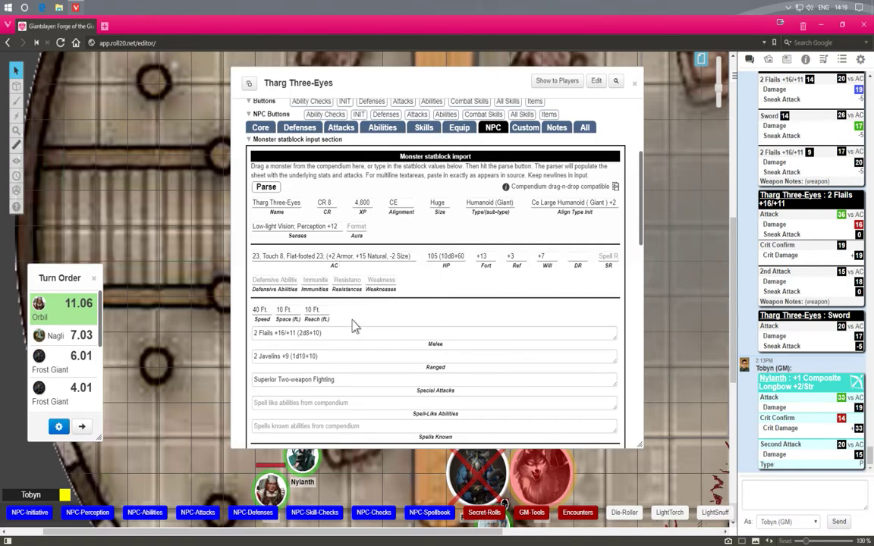
Step: Search the Pathfinder compendium for Ettin and try bringing the entry into the monster statblock import area
left_click_drag(420, 77, 326, 73)
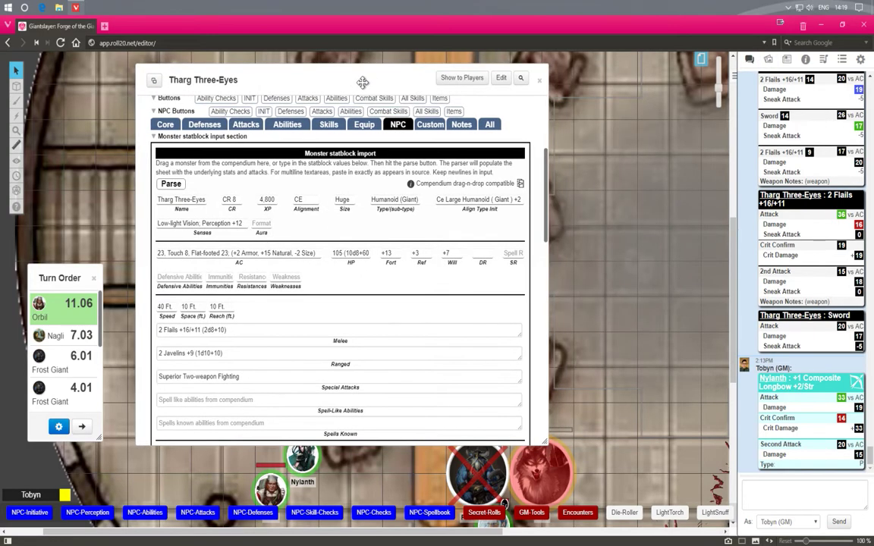
left_click(805, 60)
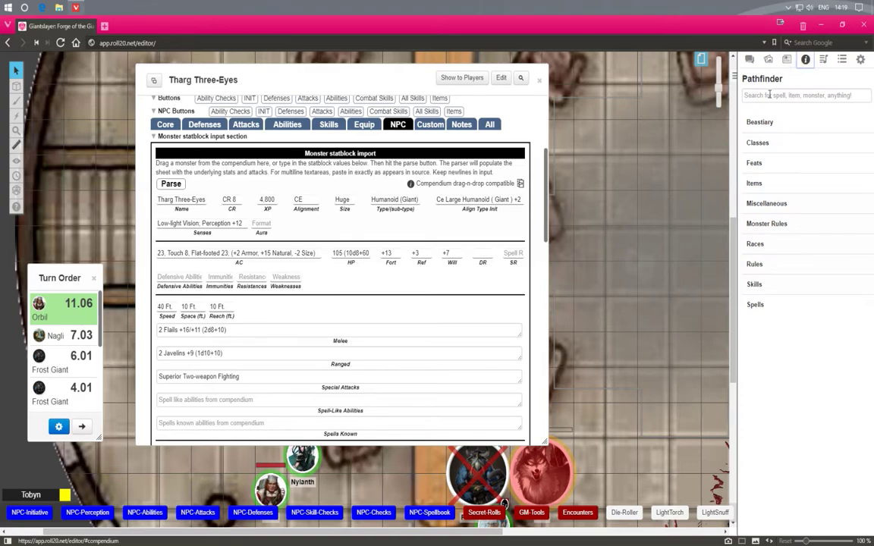
type("Ettin")
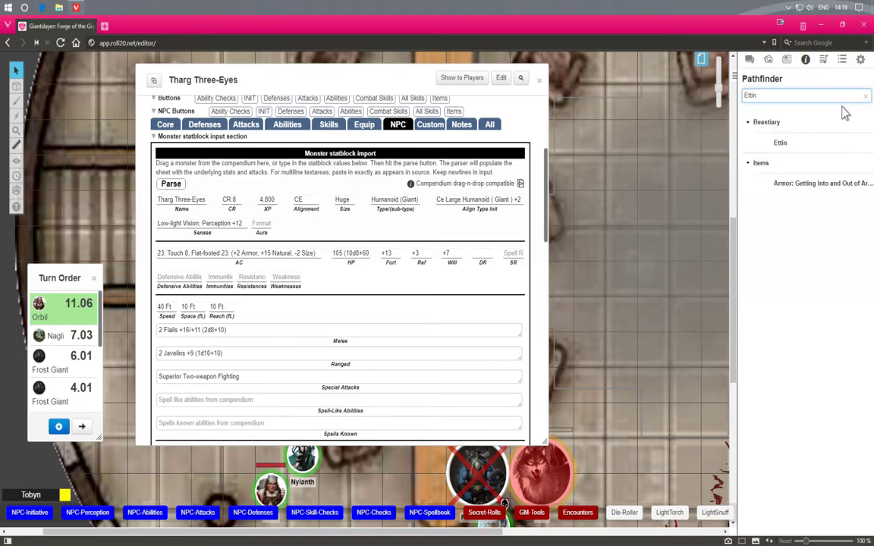
left_click_drag(783, 142, 467, 230)
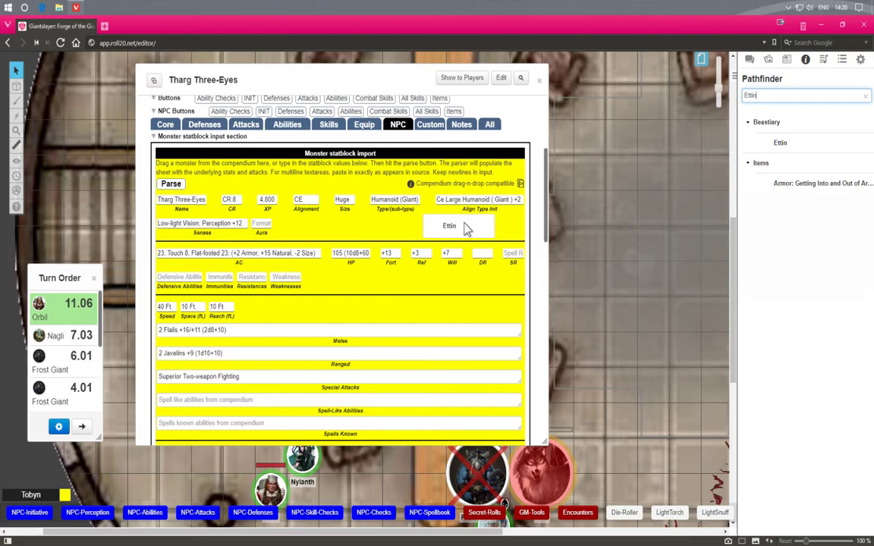
left_click_drag(466, 229, 780, 244)
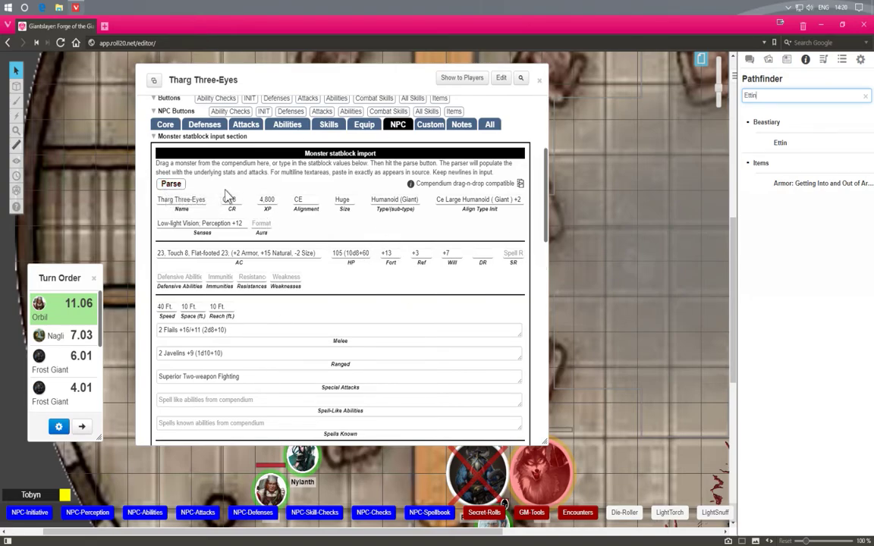
Step: Collapse the statblock input section and review the NPC's defense, speed and spell details
left_click(153, 137)
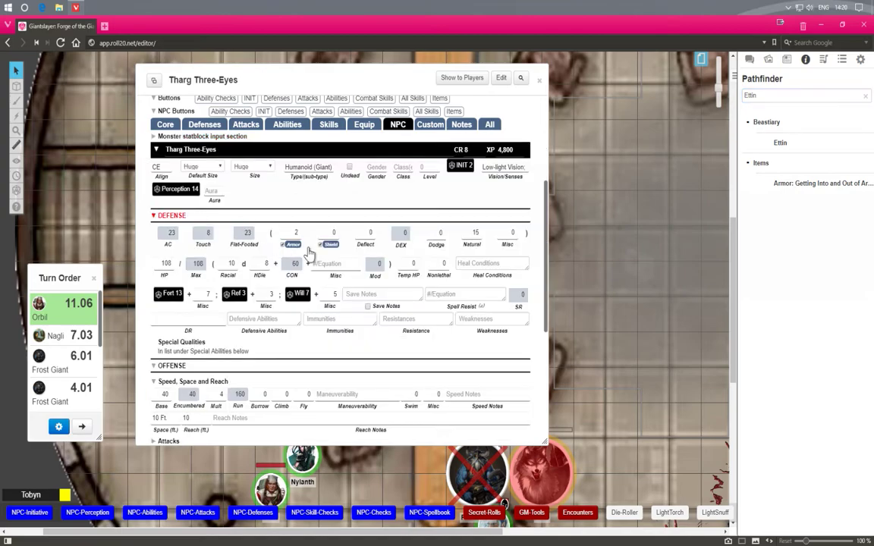
scroll(294, 327, "down", 1)
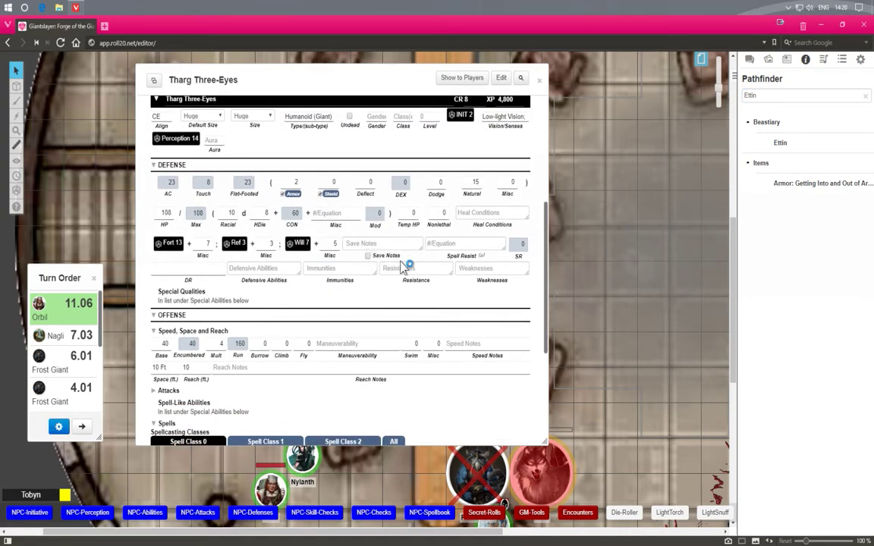
left_click_drag(368, 86, 465, 103)
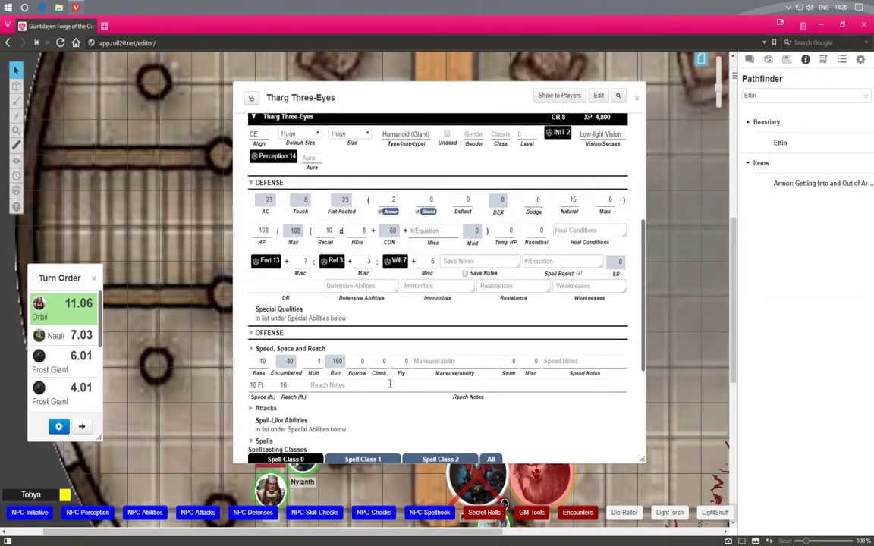
scroll(349, 364, "down", 3)
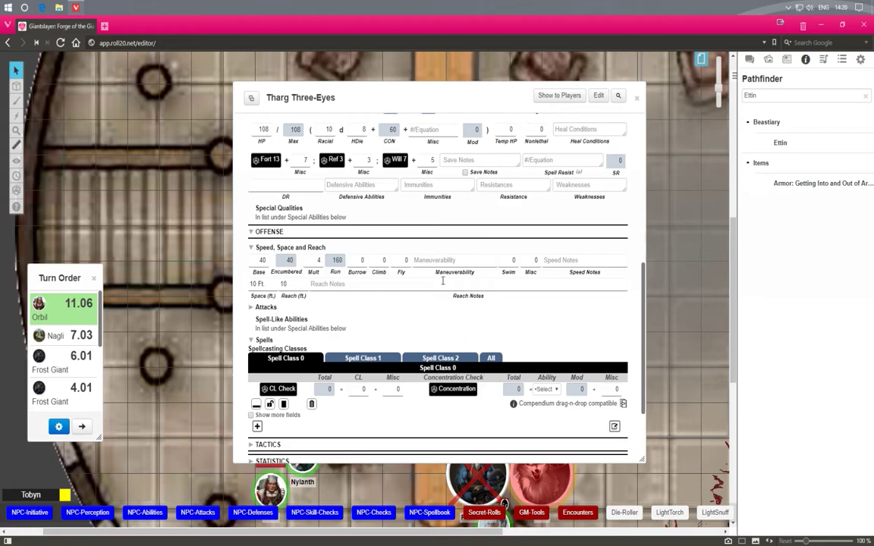
scroll(445, 280, "up", 6)
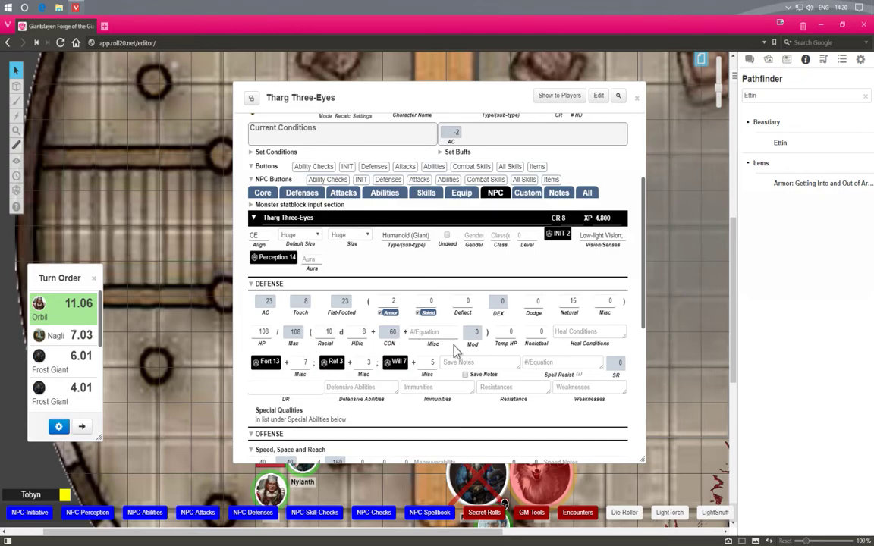
scroll(411, 307, "up", 1)
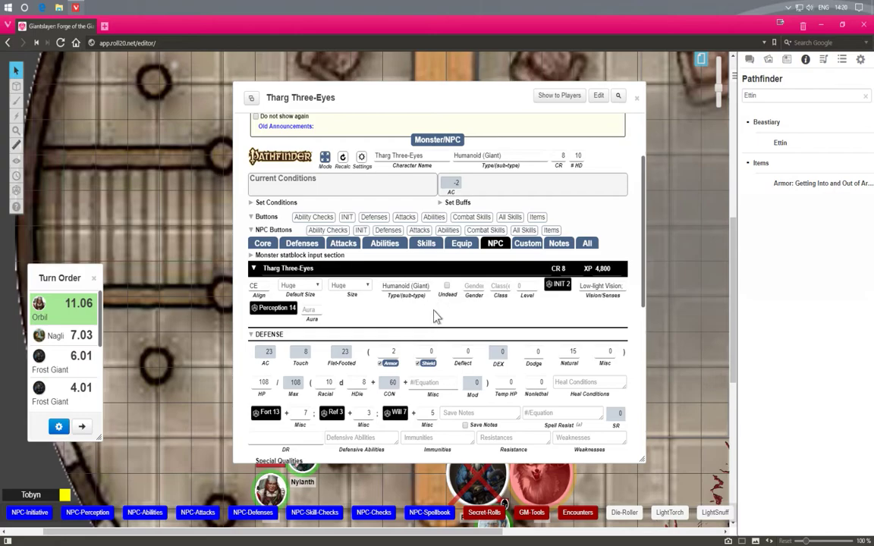
scroll(436, 314, "down", 5)
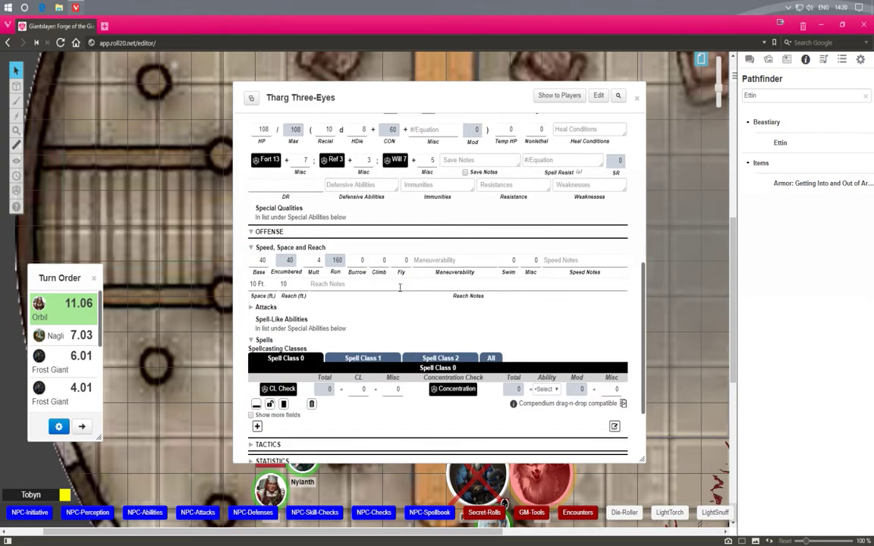
scroll(331, 348, "down", 1)
scroll(332, 339, "up", 1)
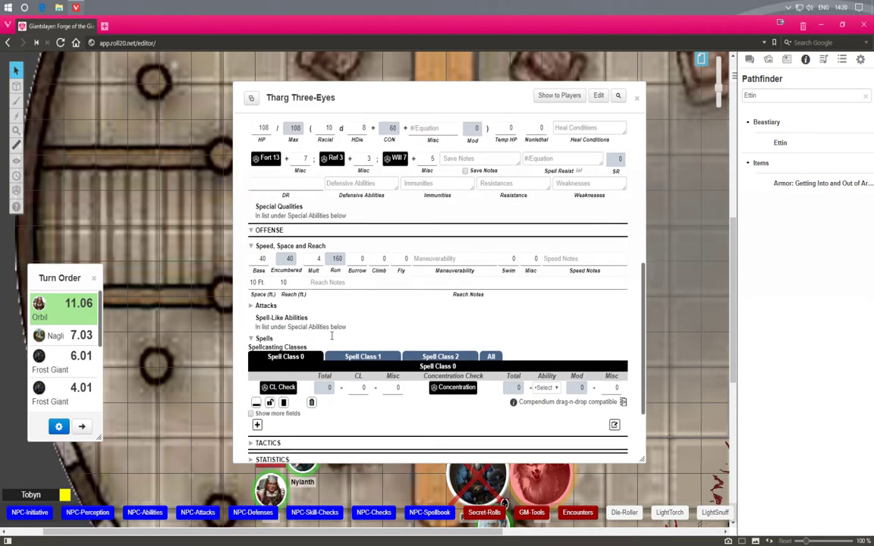
Step: Expand the NPC's Attacks section and review the 2 Flails, 2 Javelins and Sword entries
left_click(251, 307)
scroll(390, 349, "down", 2)
scroll(327, 306, "down", 3)
scroll(513, 250, "up", 1)
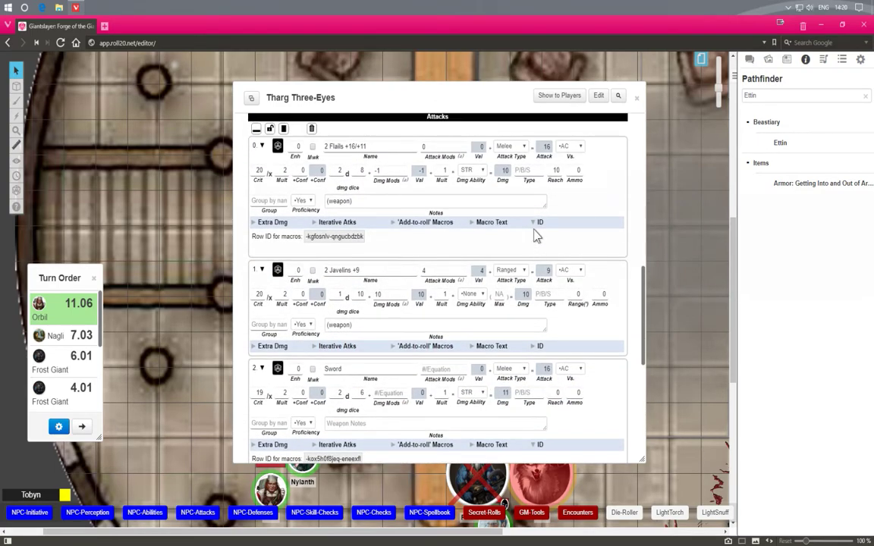
scroll(410, 291, "up", 1)
scroll(409, 292, "up", 3)
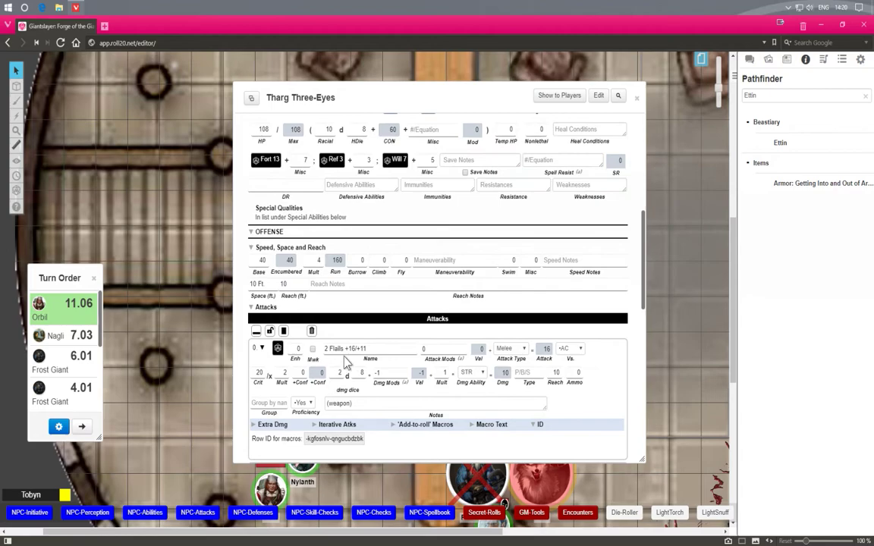
scroll(380, 311, "down", 3)
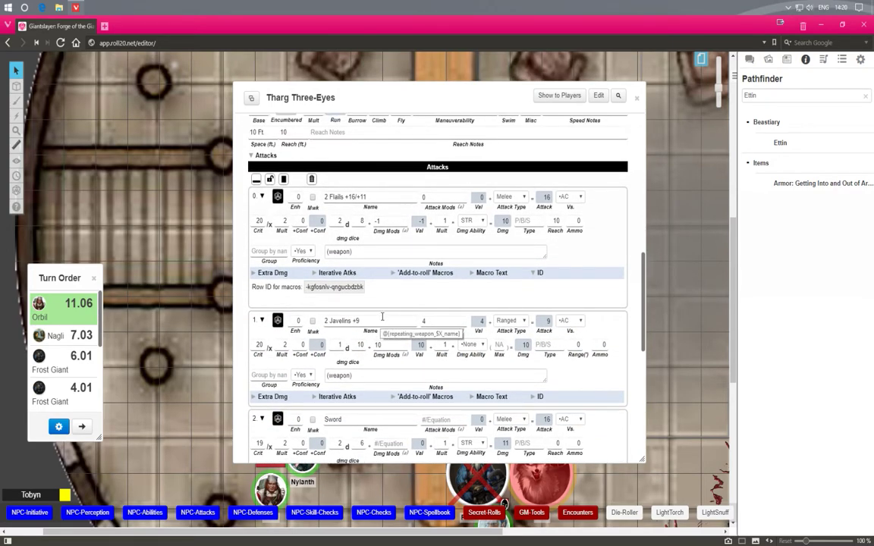
scroll(367, 367, "down", 1)
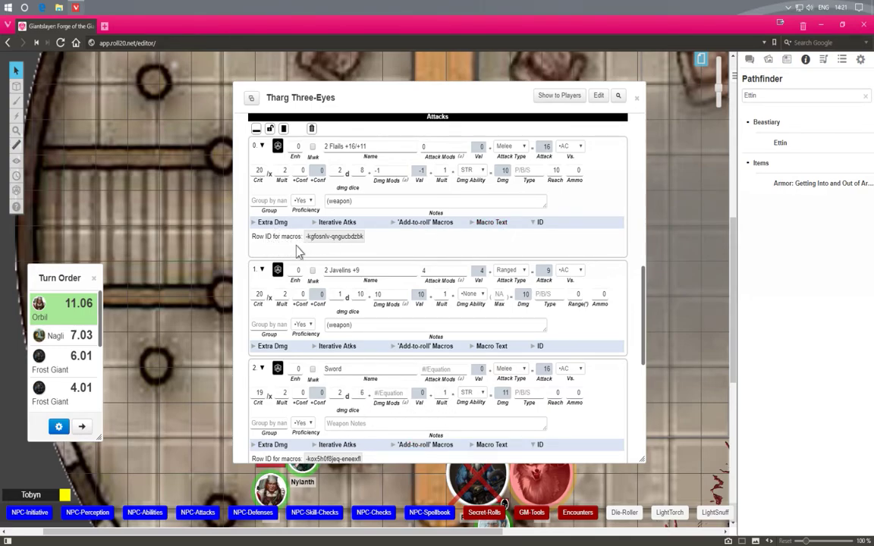
Step: Toggle the ID sections of the 2 Flails and Sword attacks to examine their row IDs for macros
left_click(537, 232)
left_click(534, 225)
left_click(534, 226)
left_click(534, 226)
left_click(534, 226)
left_click(534, 226)
left_click(534, 226)
scroll(342, 241, "down", 3)
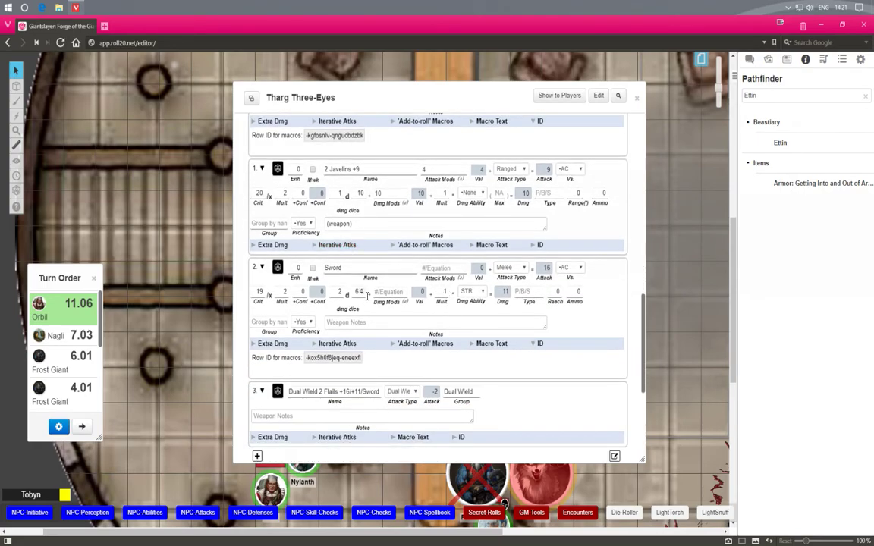
scroll(395, 285, "up", 3)
scroll(303, 250, "down", 3)
left_click(537, 343)
left_click(536, 343)
Step: Switch to the sheet's Attacks page and examine the Dual Wield (BETA) setup fields and instructions
scroll(437, 303, "up", 1)
scroll(436, 303, "up", 10)
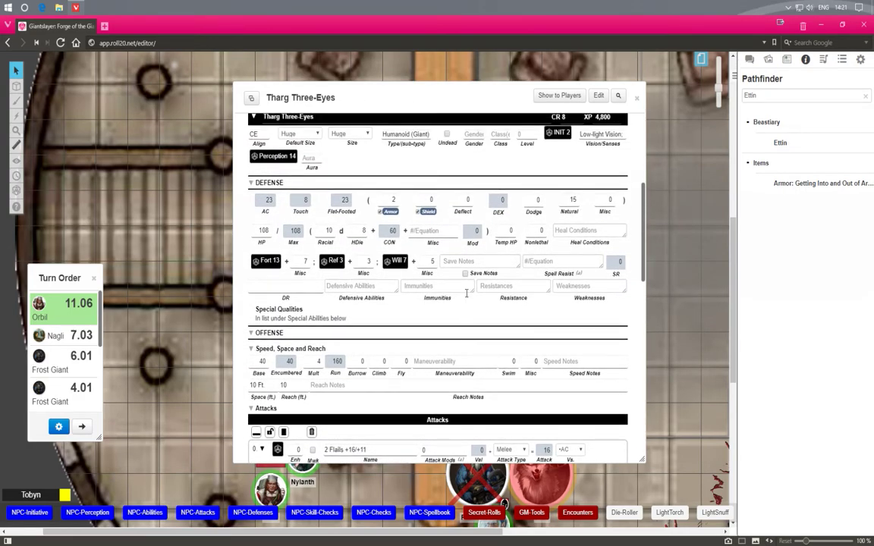
scroll(467, 294, "up", 4)
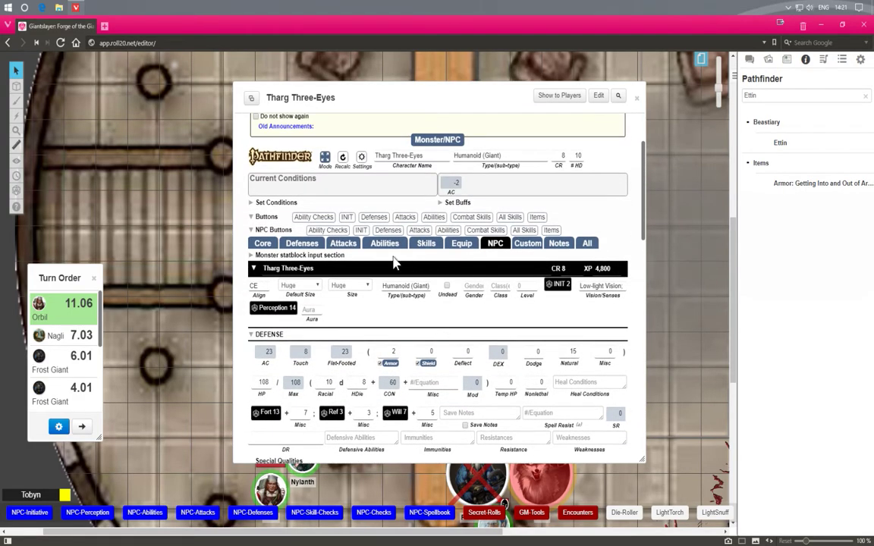
left_click(343, 244)
scroll(379, 271, "down", 1)
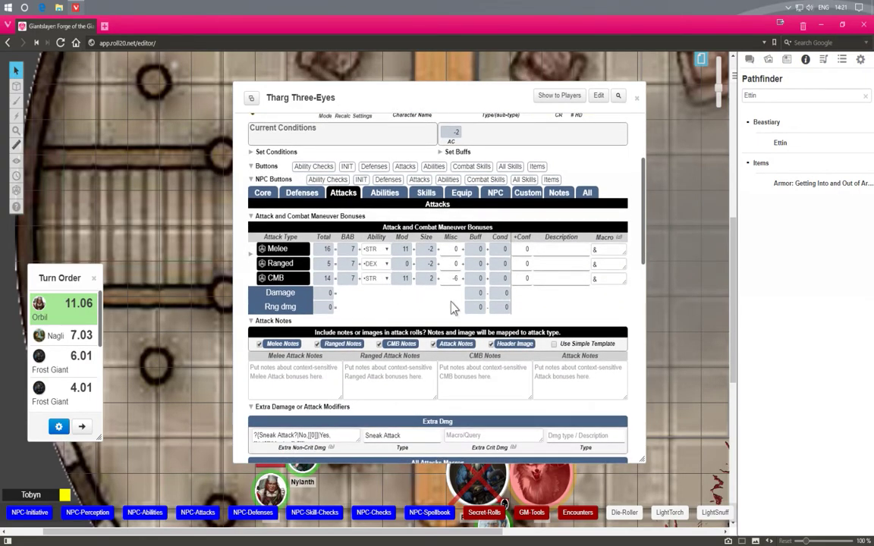
scroll(453, 308, "up", 1)
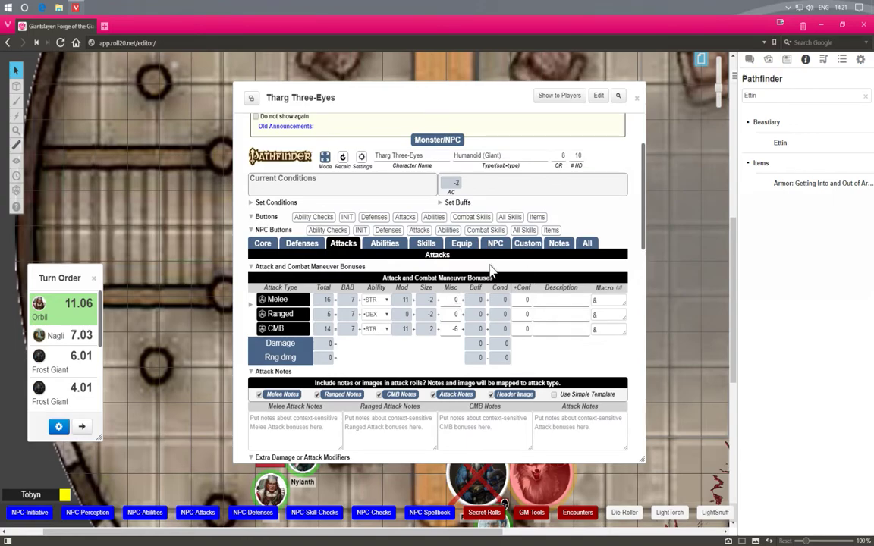
scroll(491, 264, "down", 5)
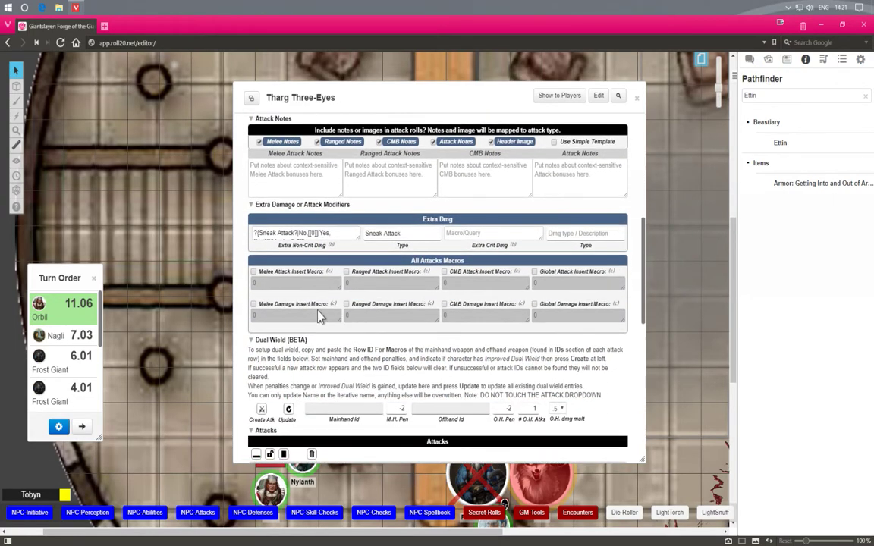
scroll(336, 360, "down", 2)
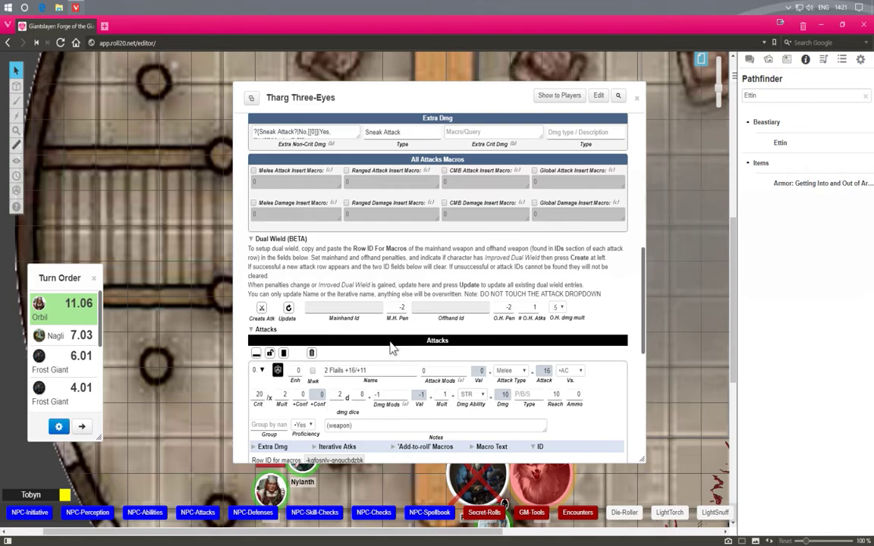
scroll(357, 311, "down", 2)
scroll(346, 311, "up", 1)
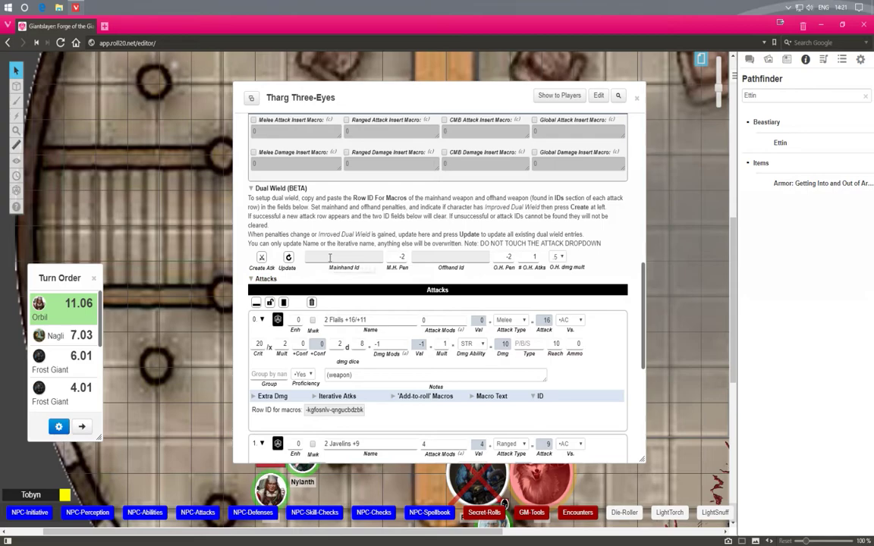
Step: Delete the existing Dual Wield 2 Flails +16/+11/Sword attack row from the attacks list
scroll(329, 258, "down", 1)
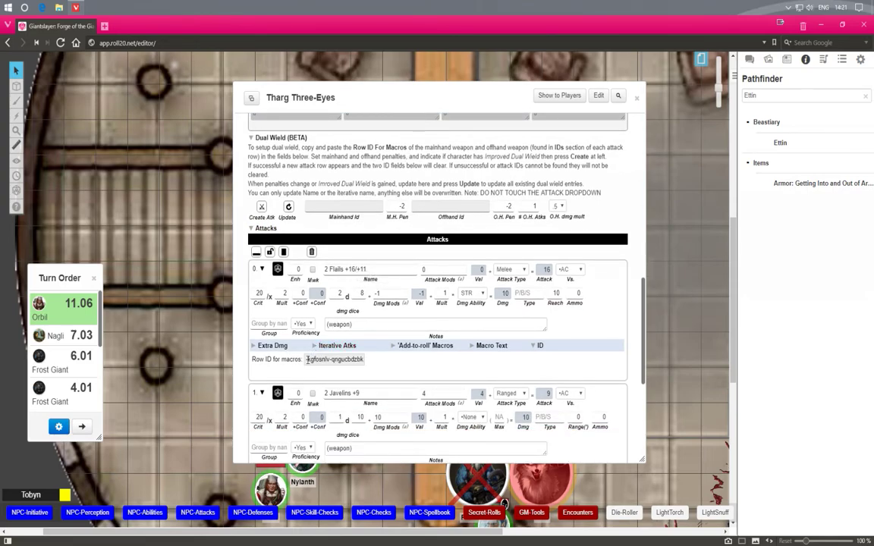
left_click_drag(305, 360, 364, 361)
left_click(406, 375)
scroll(410, 362, "down", 3)
scroll(410, 363, "down", 3)
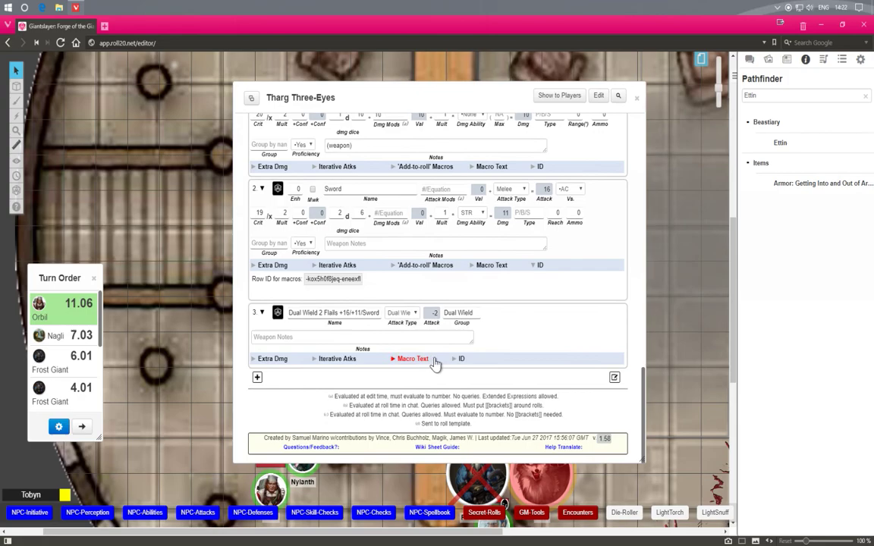
left_click(614, 378)
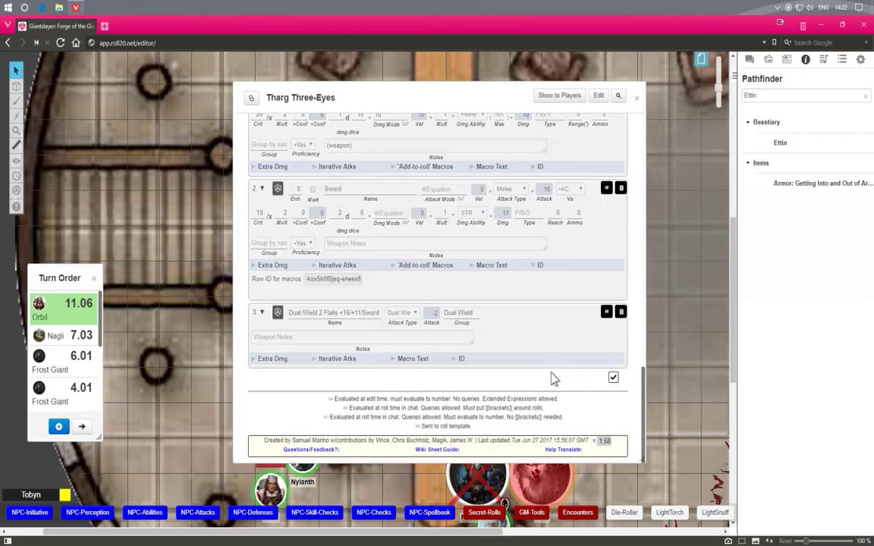
left_click(620, 315)
left_click(613, 375)
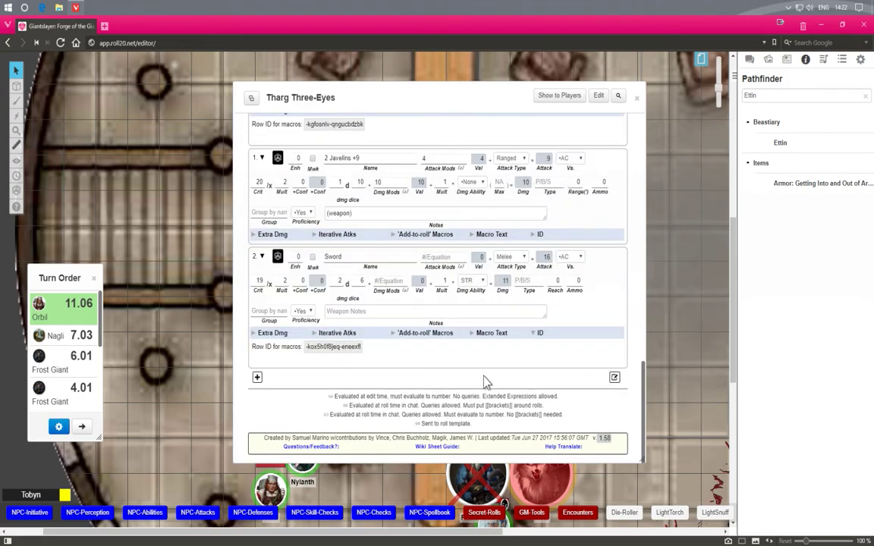
Step: Review the 2 Flails, 2 Javelins and Sword attacks along with the Dual Wield (BETA) setup fields above them
scroll(351, 324, "up", 5)
scroll(357, 379, "down", 5)
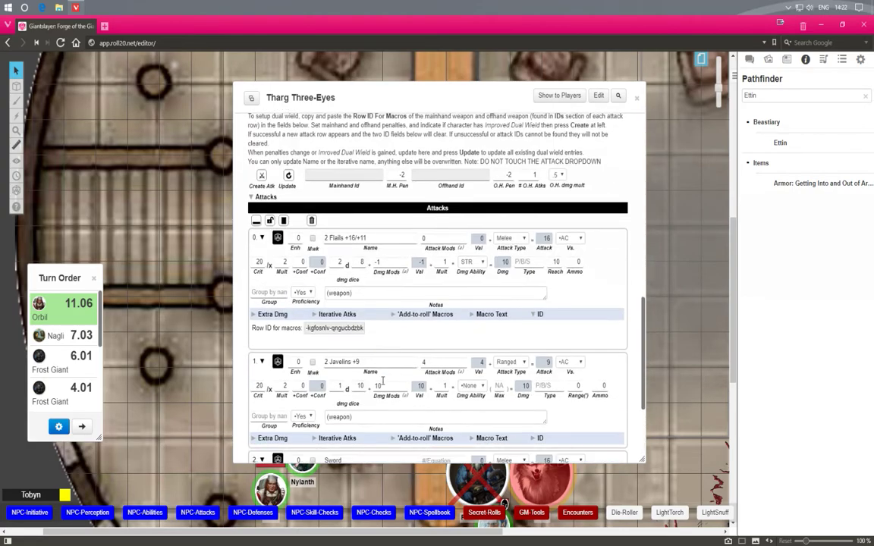
scroll(427, 302, "down", 3)
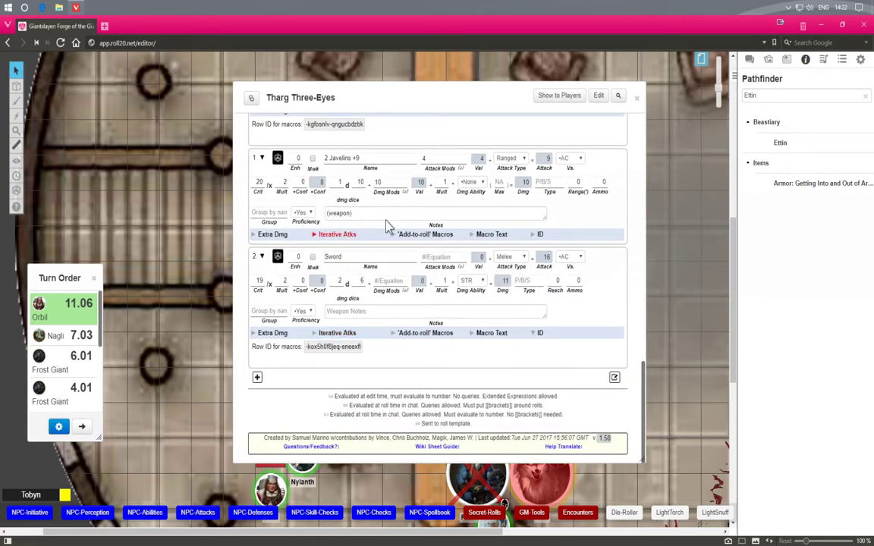
scroll(415, 256, "up", 4)
scroll(357, 220, "down", 3)
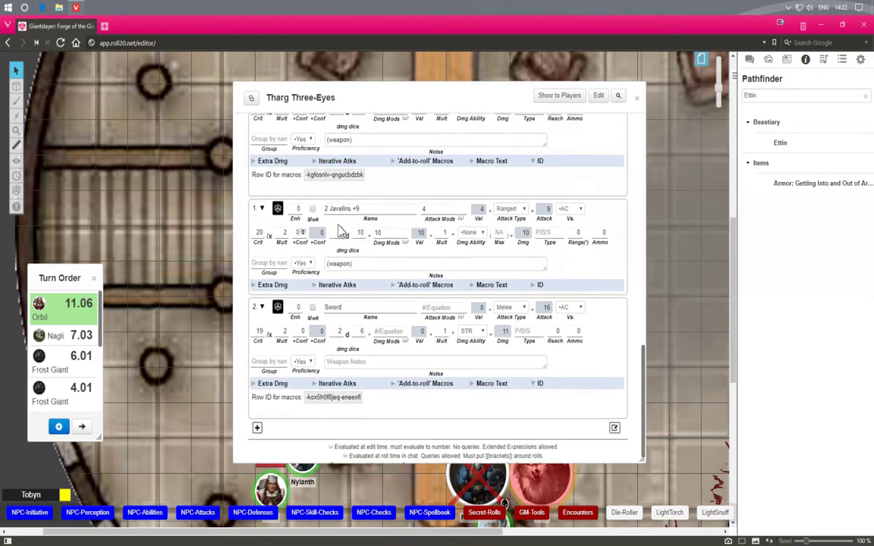
scroll(381, 261, "down", 2)
scroll(402, 313, "up", 5)
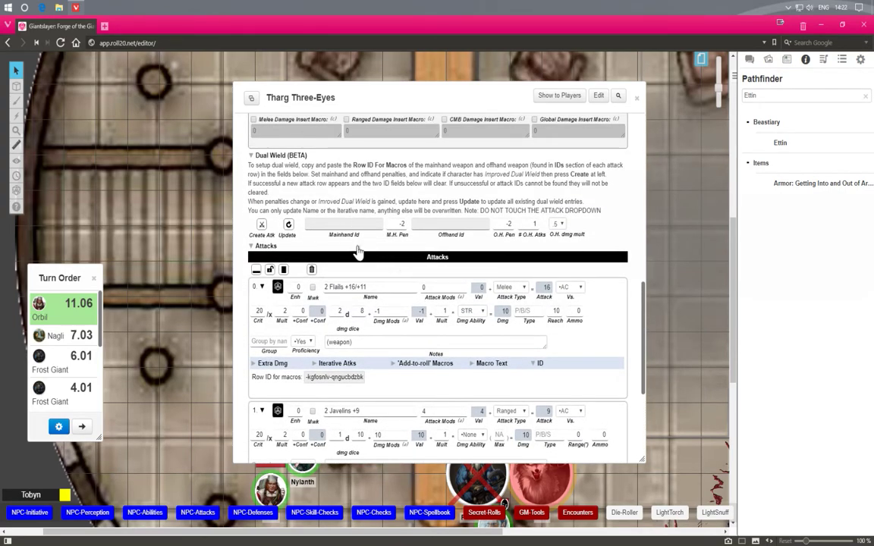
scroll(337, 262, "down", 2)
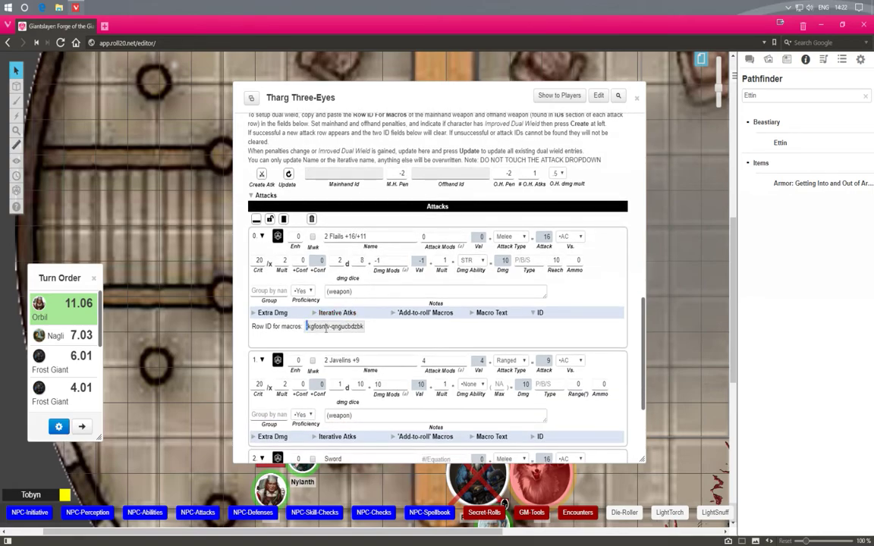
Step: Copy the 2 Flails attack's row ID for macros into the Mainhand Id of the dual wield setup
triple_click(316, 327)
key("ctrl+c")
left_click(334, 176)
key("ctrl+v")
Step: Copy the Sword attack's row ID for macros into the Offhand Id of the dual wield setup
scroll(410, 332, "down", 5)
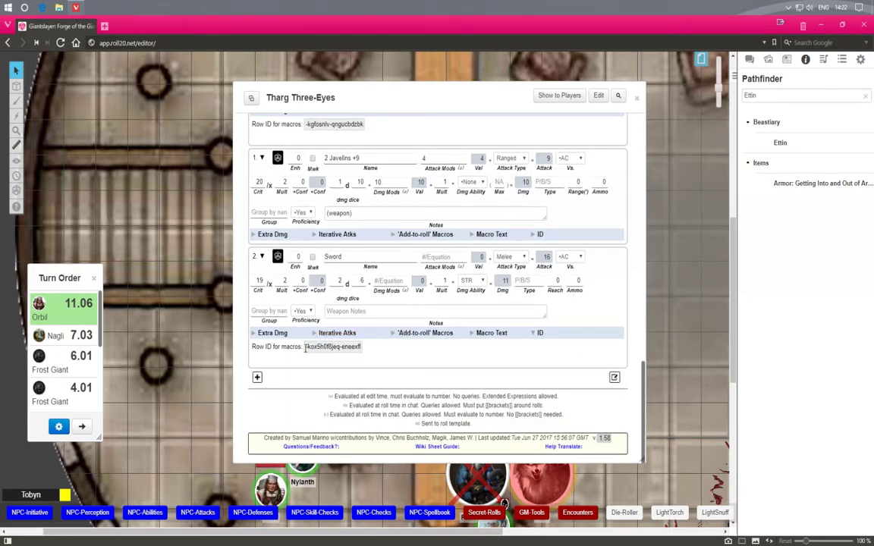
left_click_drag(304, 348, 373, 353)
key("ctrl+c")
scroll(455, 358, "up", 6)
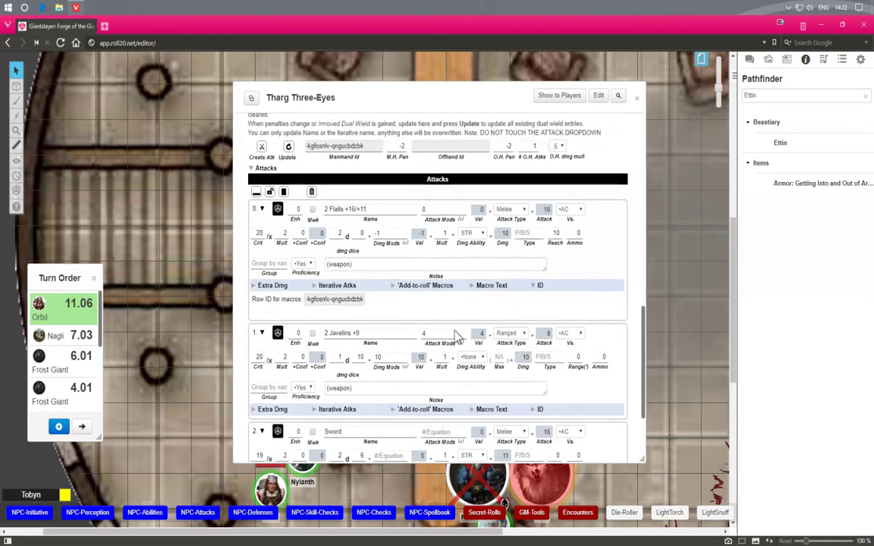
left_click(437, 225)
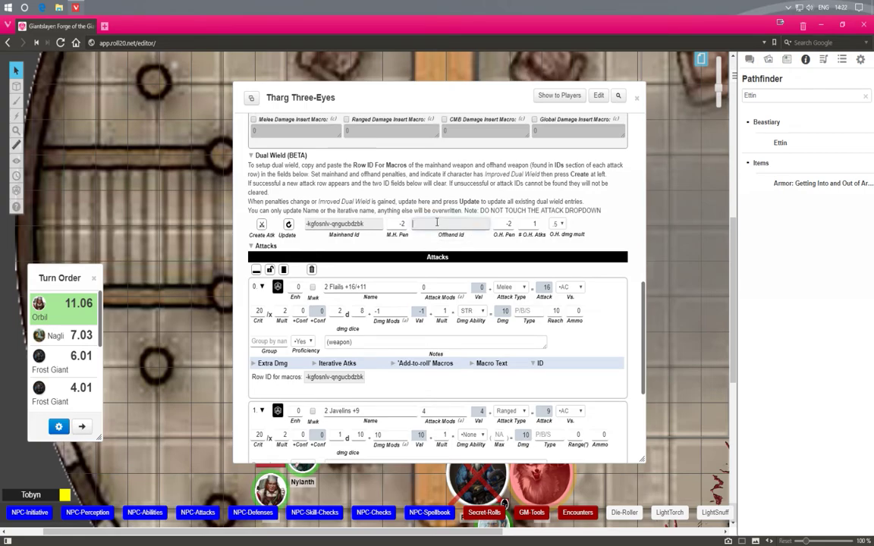
key("ctrl+v")
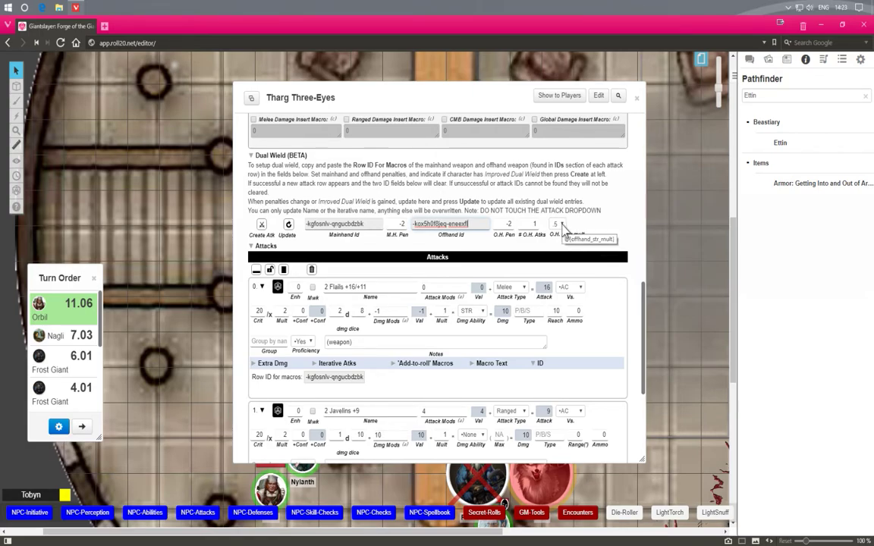
Step: Choose .5 as the off-hand damage multiplier and create the dual wield attack from the 2 Flails and Sword
left_click(561, 226)
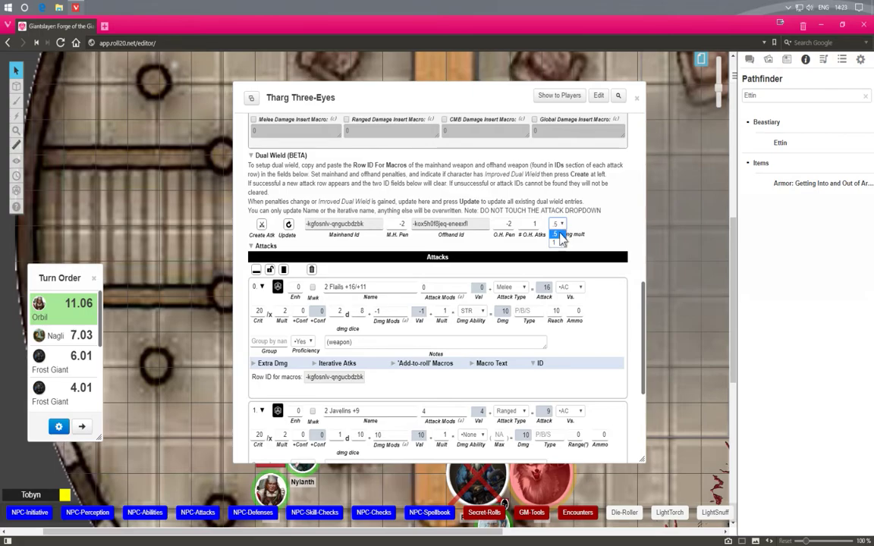
left_click(559, 233)
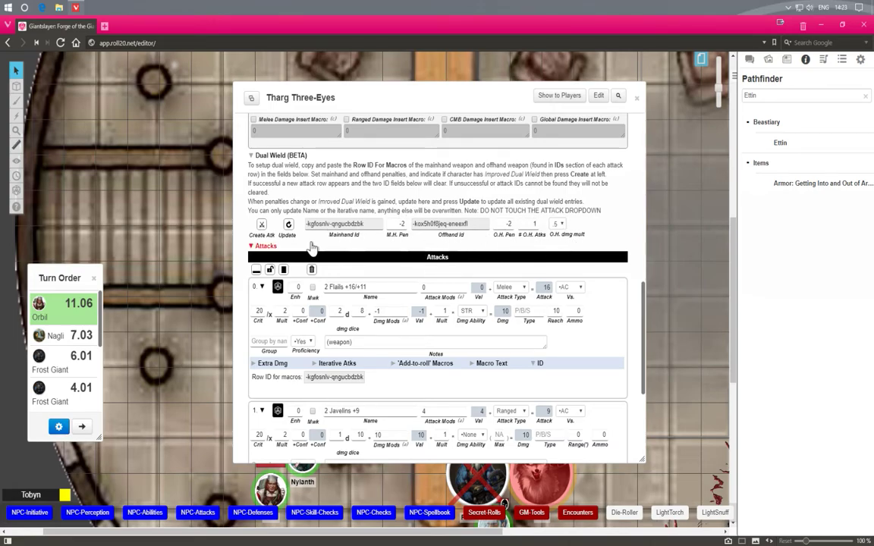
left_click(262, 225)
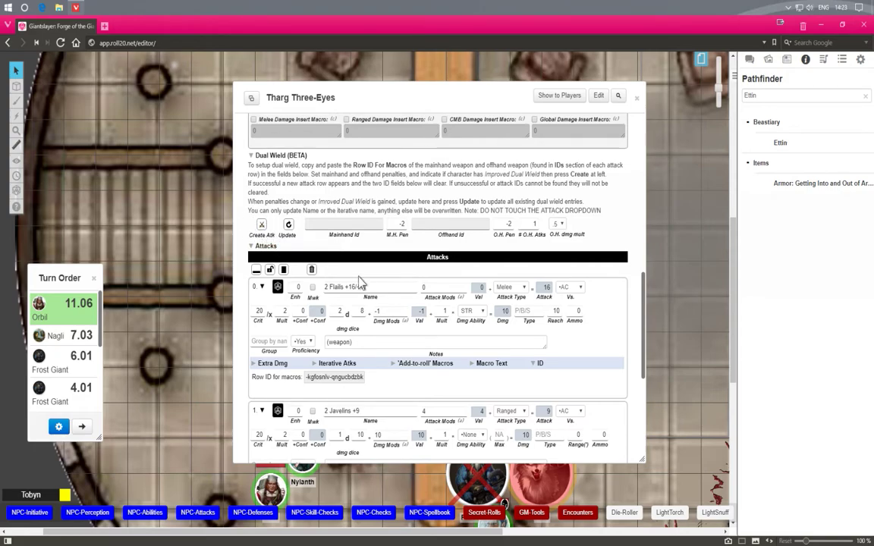
scroll(353, 296, "down", 5)
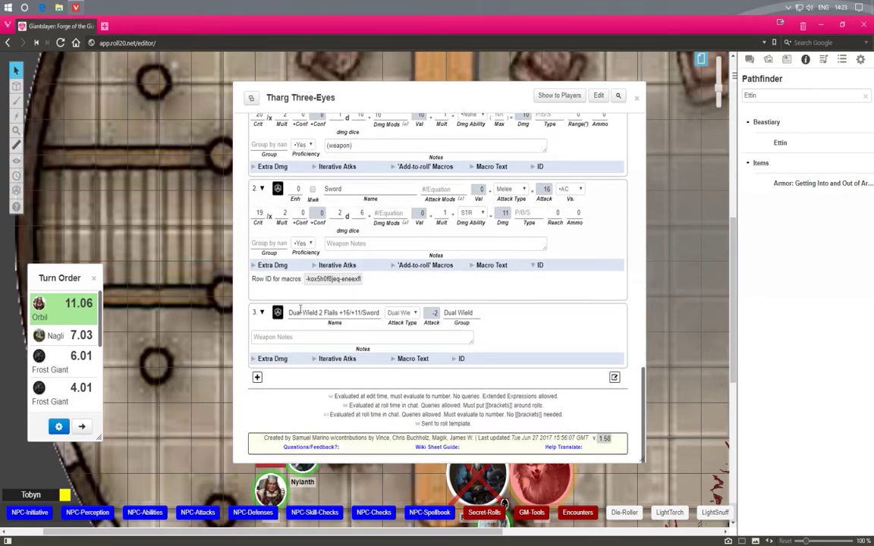
Step: Show the chat log and roll the new Dual Wield 2 Flails/Sword attack with Sneak Attack set to No
left_click(749, 59)
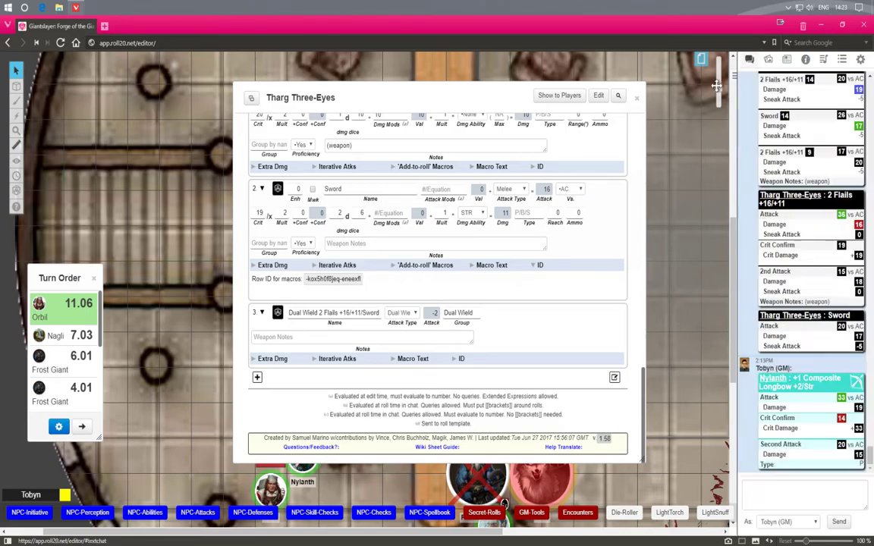
left_click(277, 313)
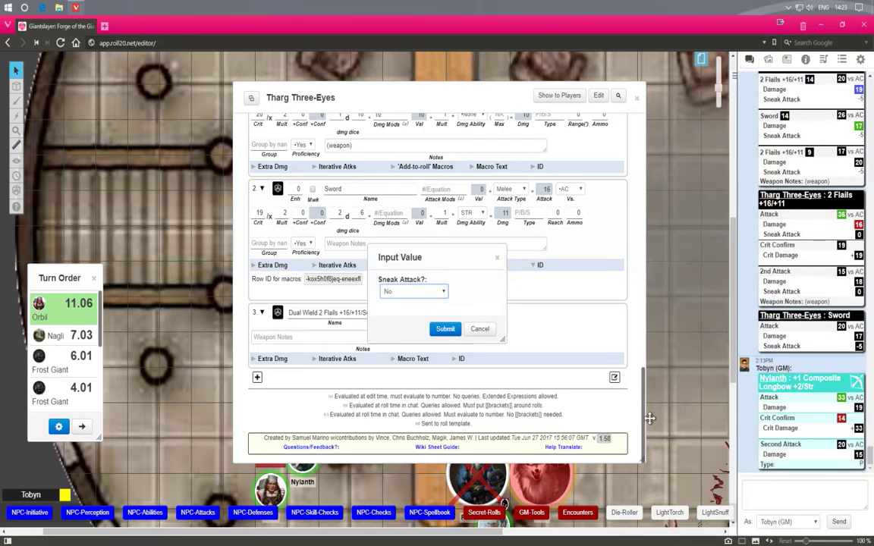
left_click(480, 329)
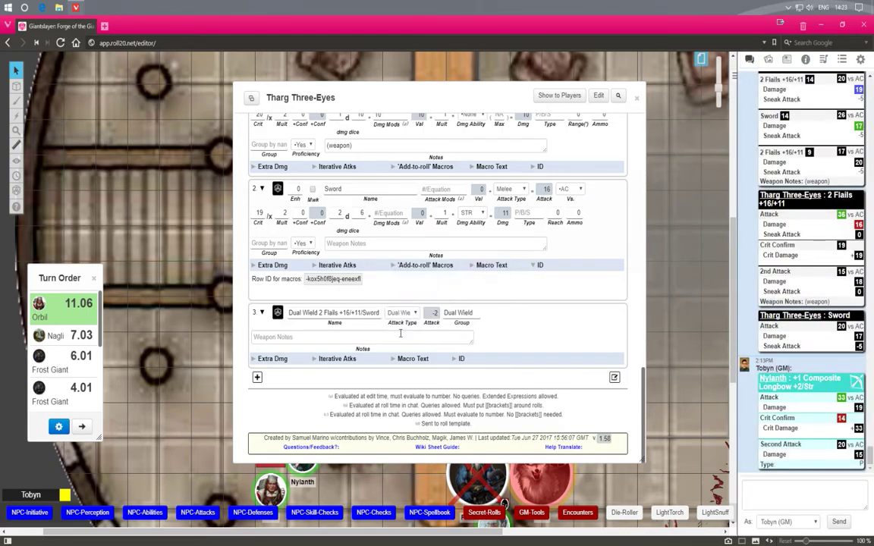
left_click(277, 313)
left_click(444, 327)
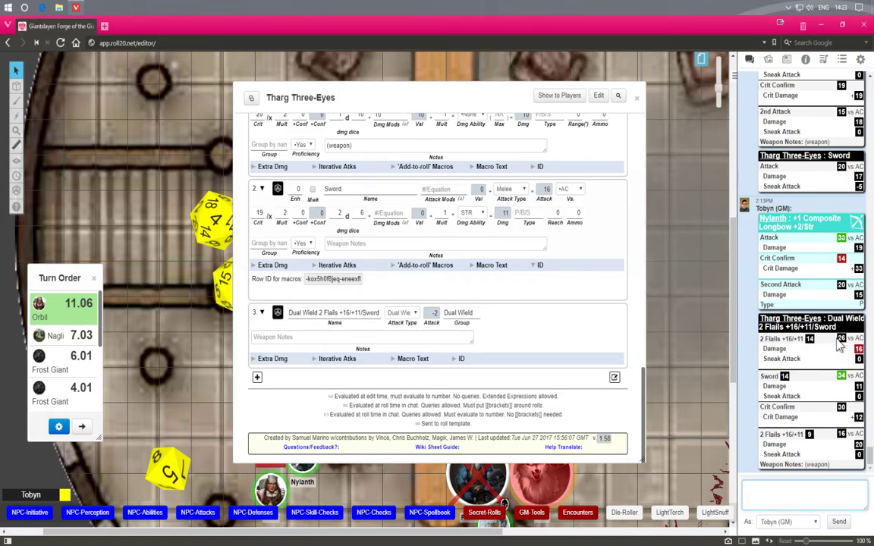
Step: Examine the dual wield roll in chat, checking the 2 Flails and Sword attacks and how their damage is calculated
mouse_move(812, 339)
left_click_drag(765, 342, 763, 341)
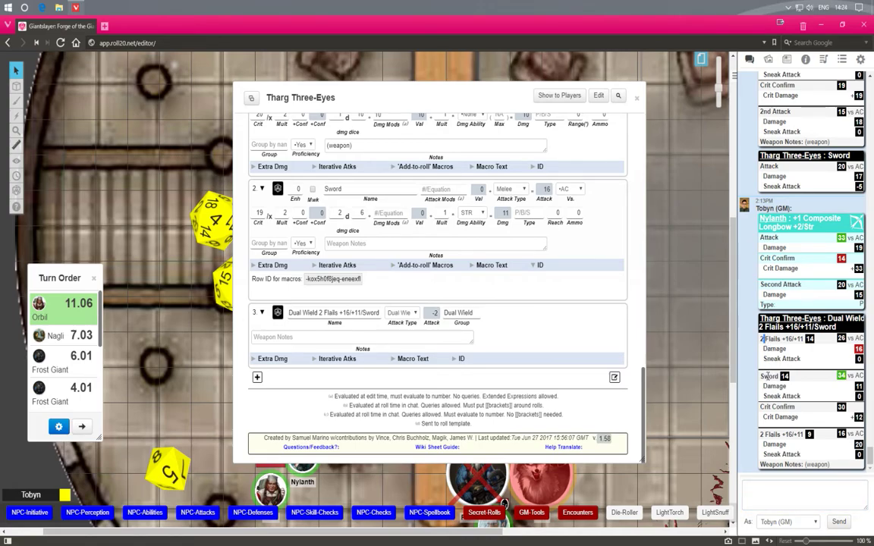
triple_click(765, 339)
double_click(768, 375)
triple_click(762, 434)
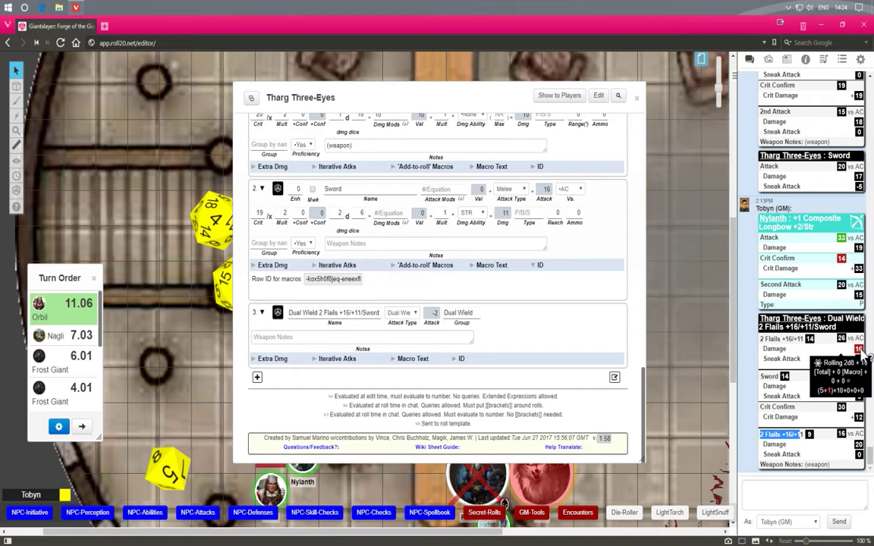
mouse_move(860, 418)
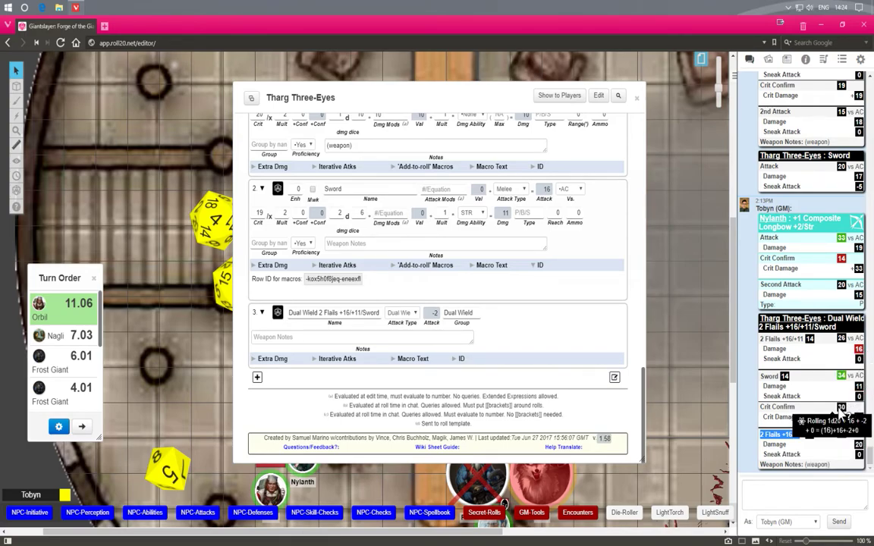
Step: Examine the Extra Damage or Attack Modifiers section, including the Sneak Attack query applied to all attacks
scroll(364, 280, "up", 3)
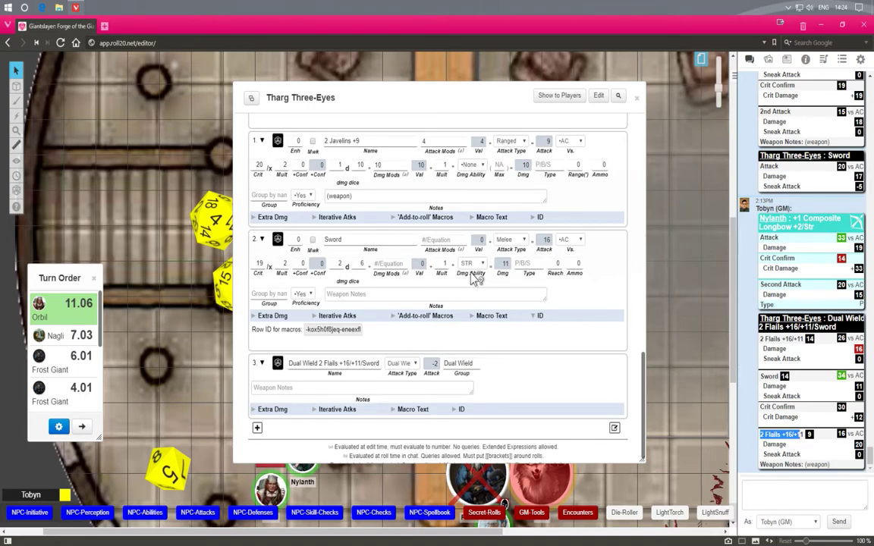
scroll(477, 278, "up", 8)
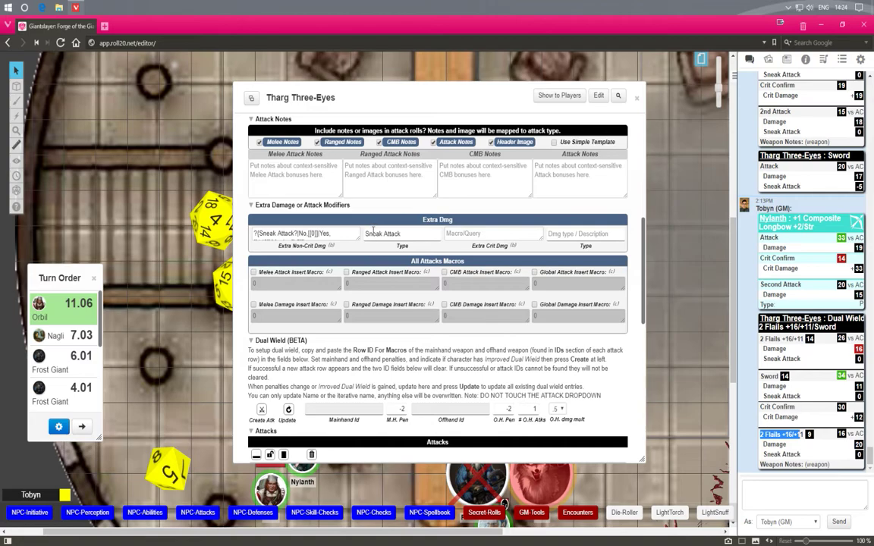
scroll(377, 256, "down", 2)
scroll(374, 247, "up", 1)
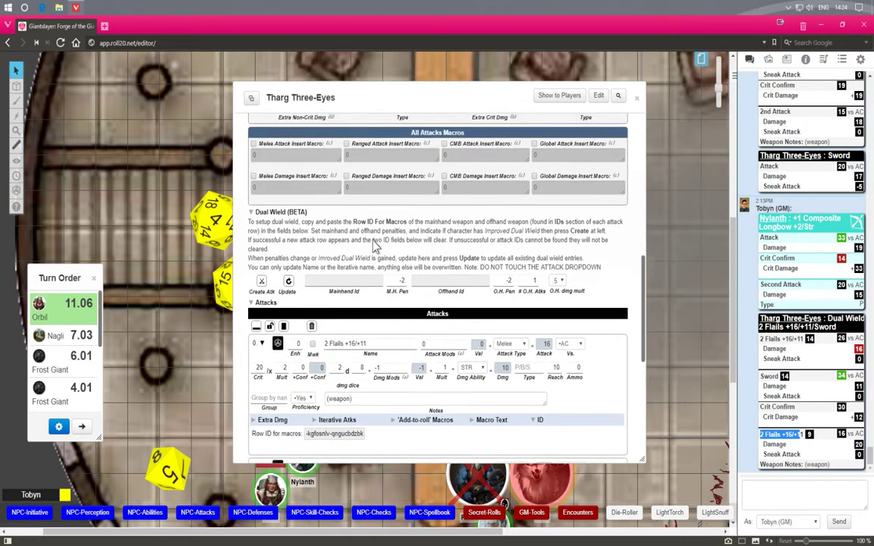
scroll(372, 248, "up", 2)
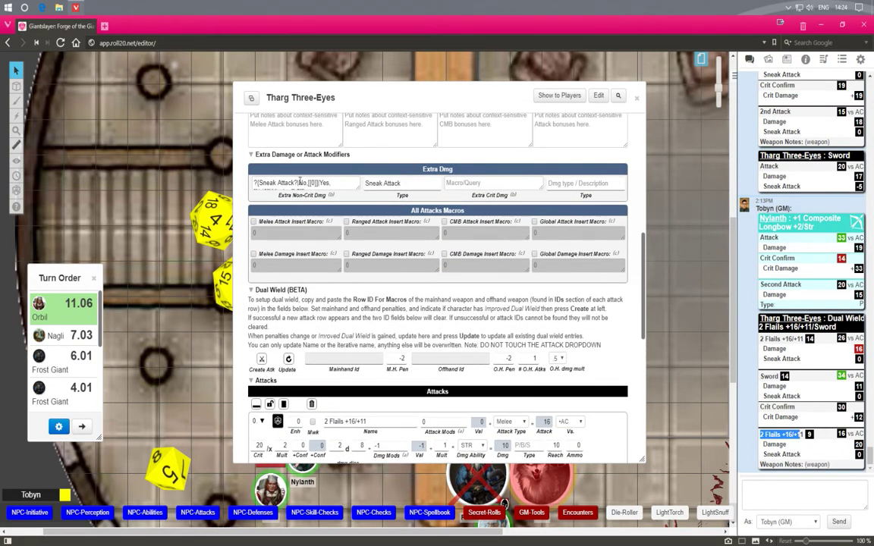
scroll(300, 181, "down", 1)
scroll(300, 181, "down", 3)
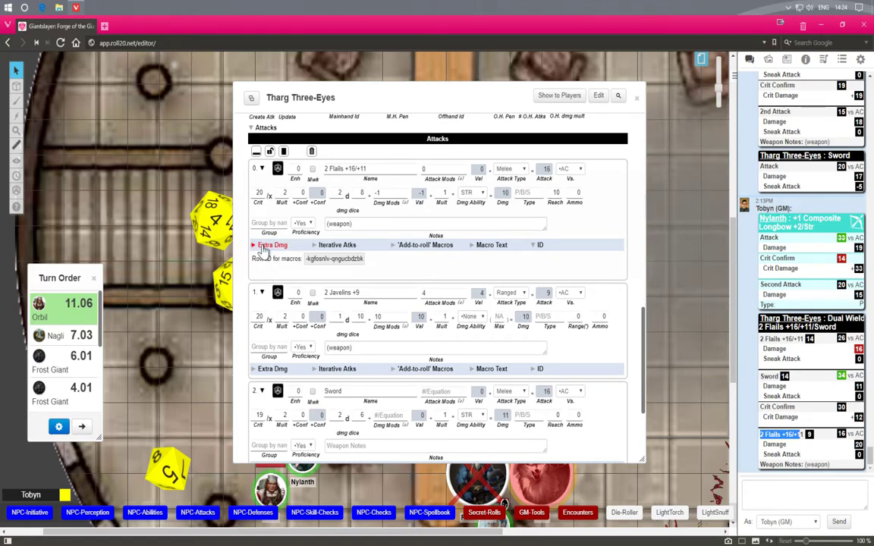
Step: Give the 2 Flails attack an extra non-crit damage of [[1d6]] with the type Flaming
left_click(260, 246)
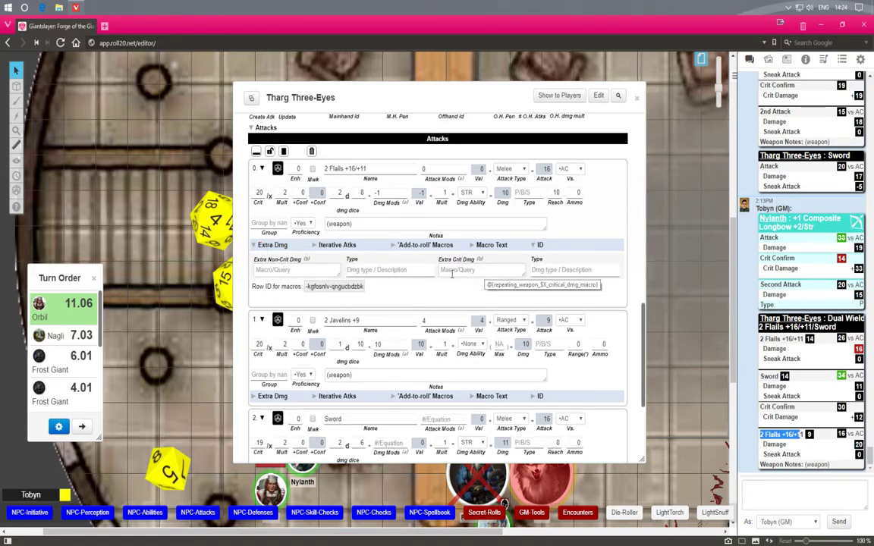
left_click(279, 270)
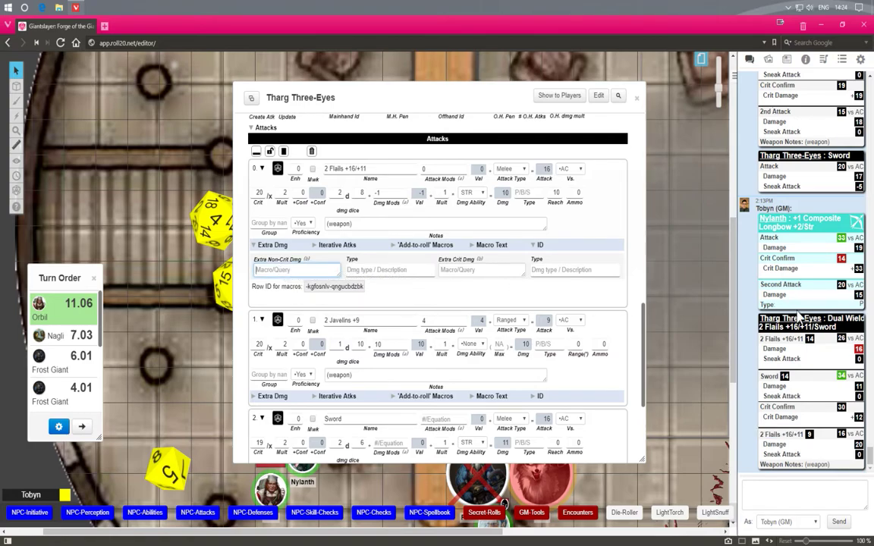
type("[[1d6]]")
left_click(388, 270)
type("Flaming")
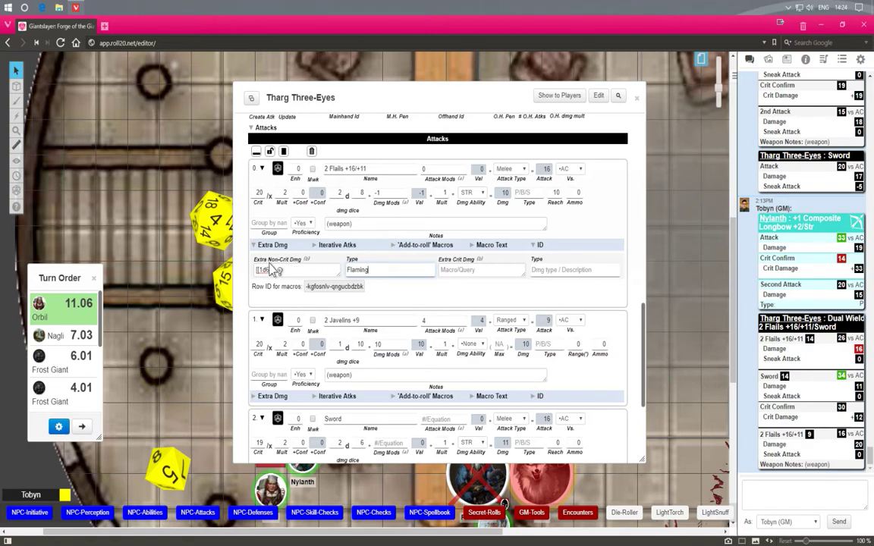
left_click(312, 292)
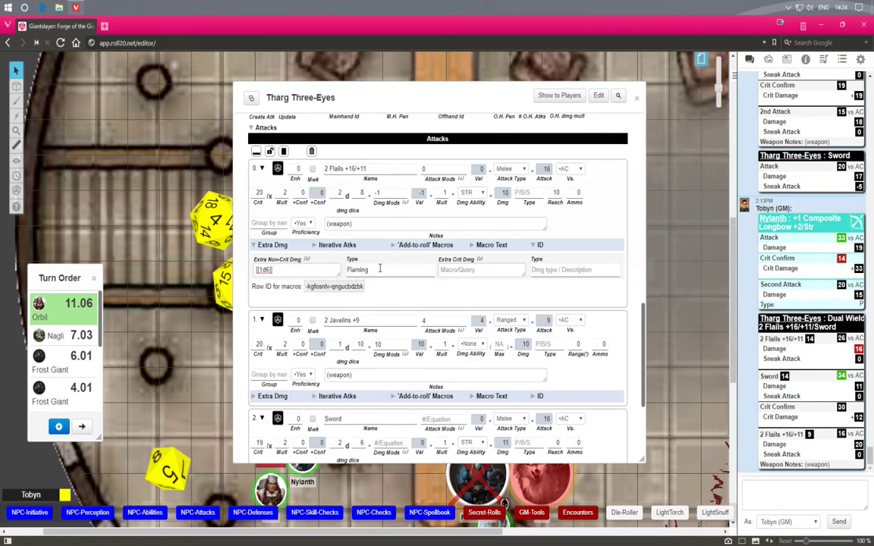
left_click(461, 269)
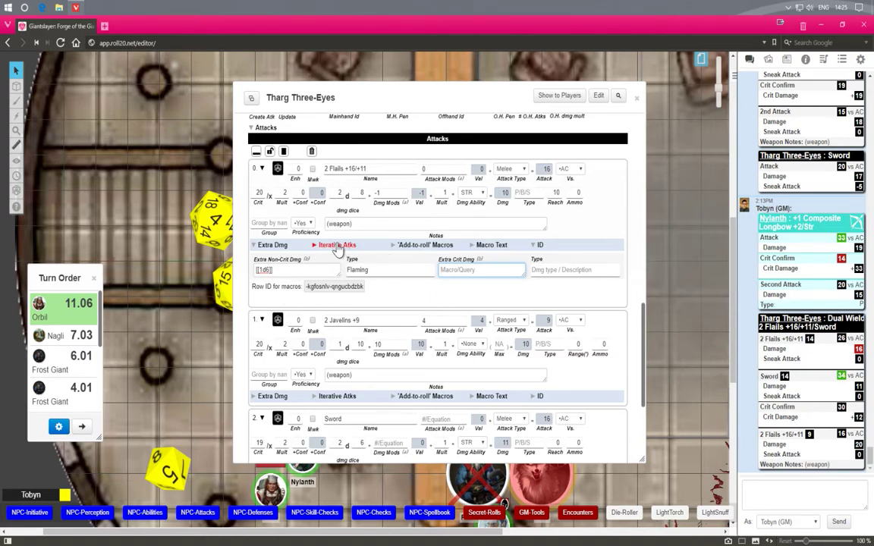
scroll(341, 251, "up", 2)
scroll(341, 250, "down", 1)
scroll(319, 318, "up", 2)
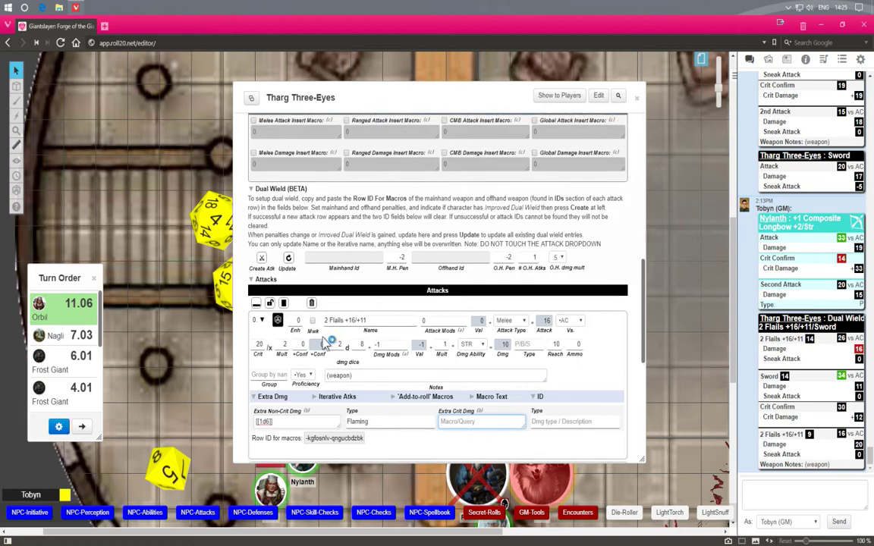
scroll(298, 349, "down", 1)
left_click(261, 269)
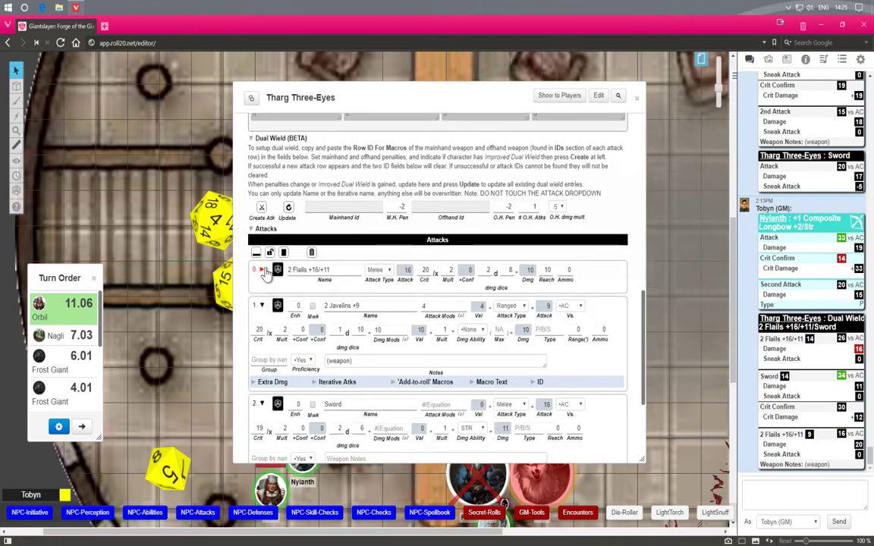
left_click(261, 269)
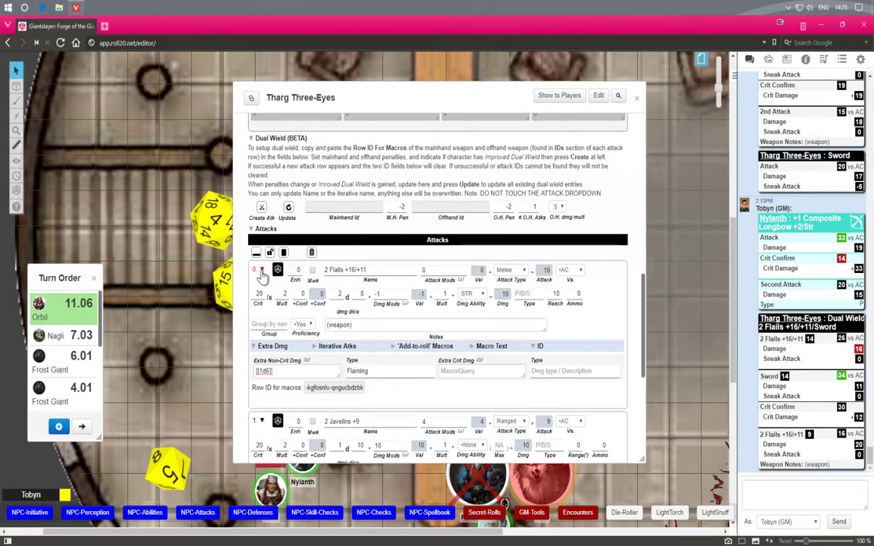
Step: Enlarge the Extra Non-Crit Dmg field under Extra Damage or Attack Modifiers and clear its Sneak Attack query
scroll(288, 288, "up", 5)
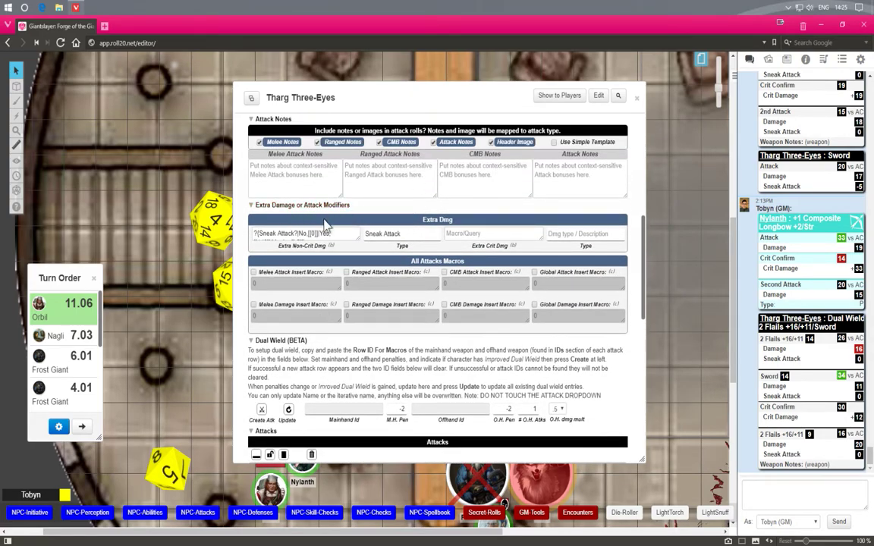
left_click_drag(359, 239, 225, 235)
left_click(309, 242)
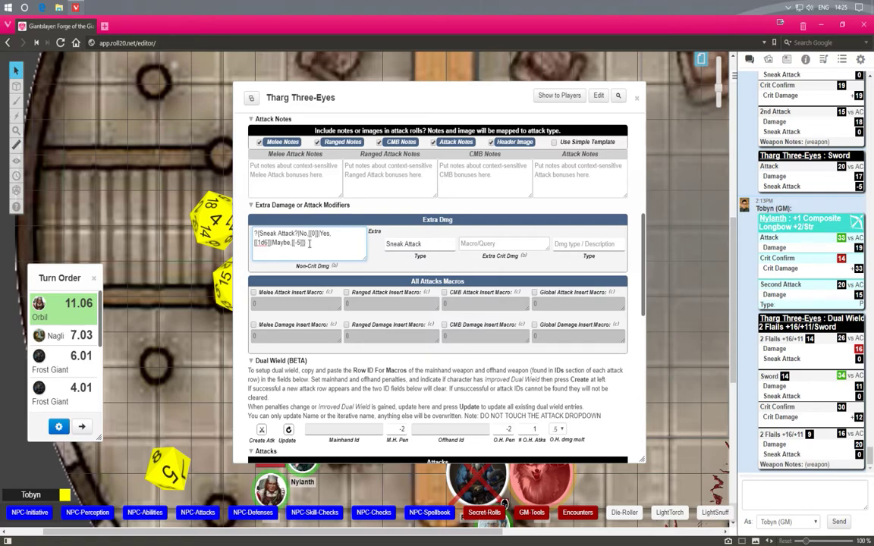
left_click_drag(309, 243, 237, 235)
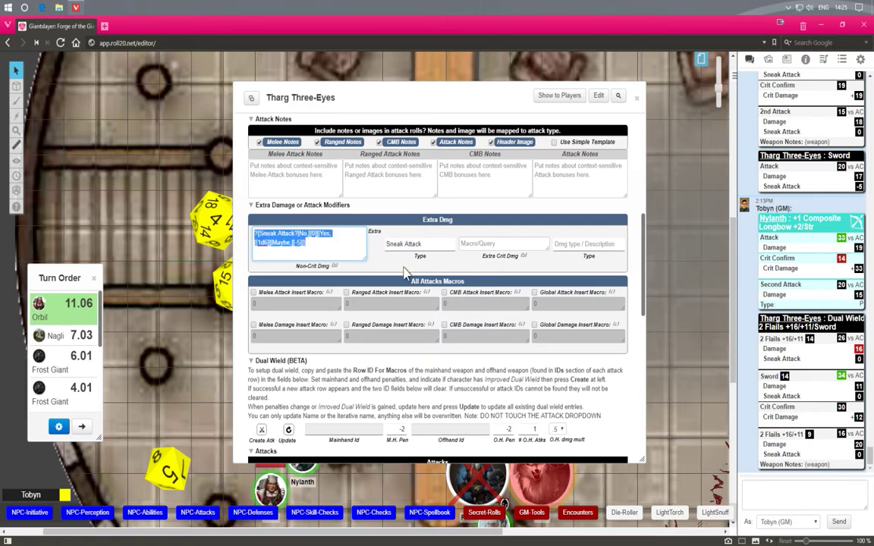
key("BackSpace")
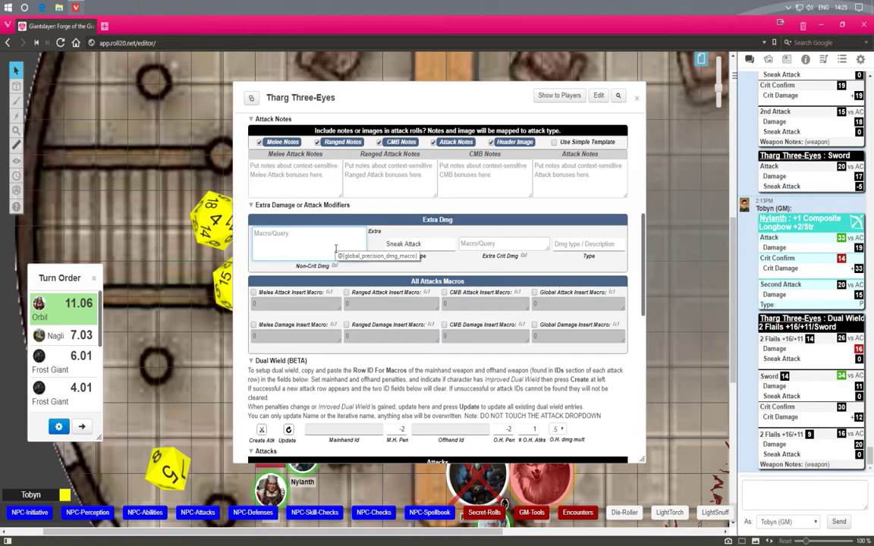
Step: Enter the query ?{Sneak Attack?|No,0|Yes,1d6} as the extra non-crit damage for all attacks
type("?{")
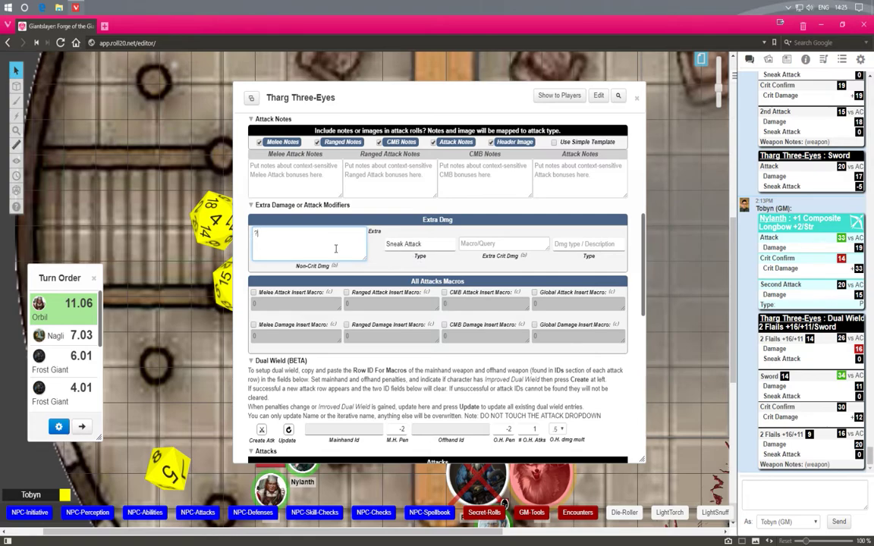
type("{")
type("Sneak Attack?")
type("|No")
type(",")
type("0")
type("|Yes")
type(",1d6")
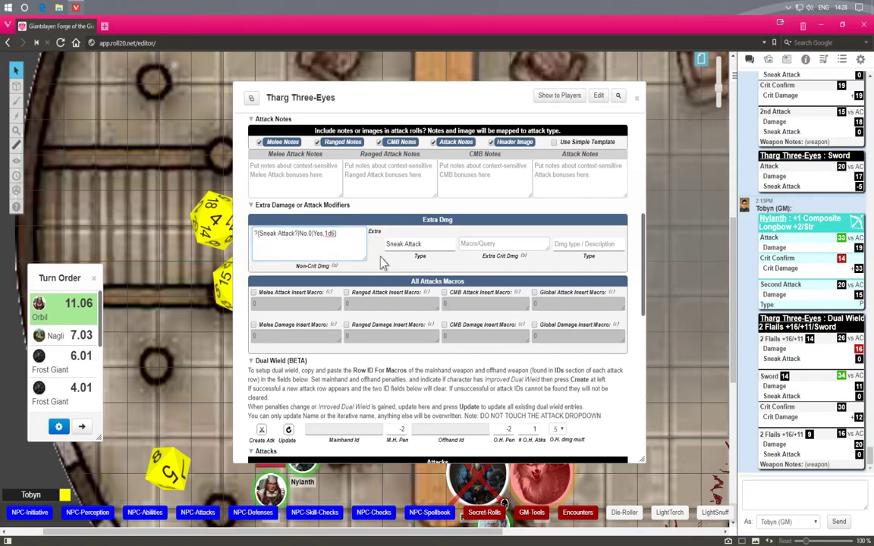
Step: Roll the 2 Flails attack with Sneak Attack set to No and check the extra damage in chat
scroll(342, 231, "down", 3)
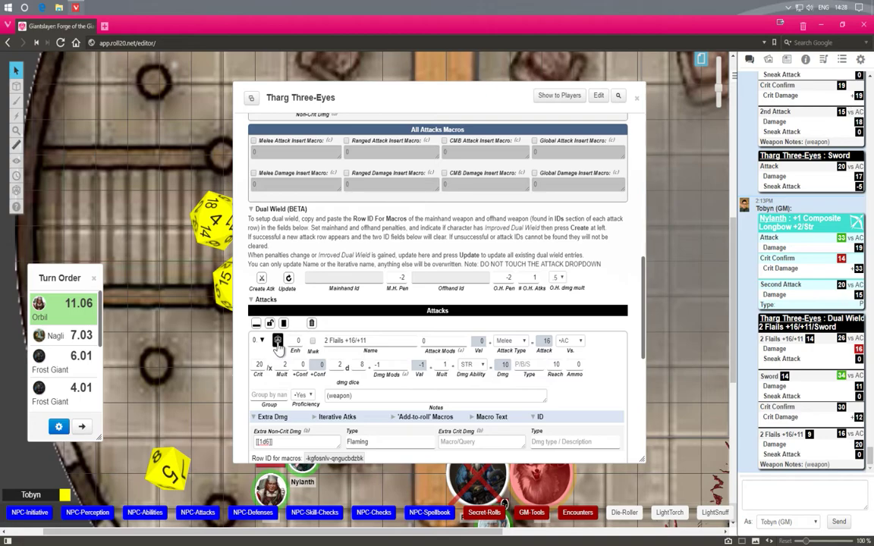
left_click(278, 340)
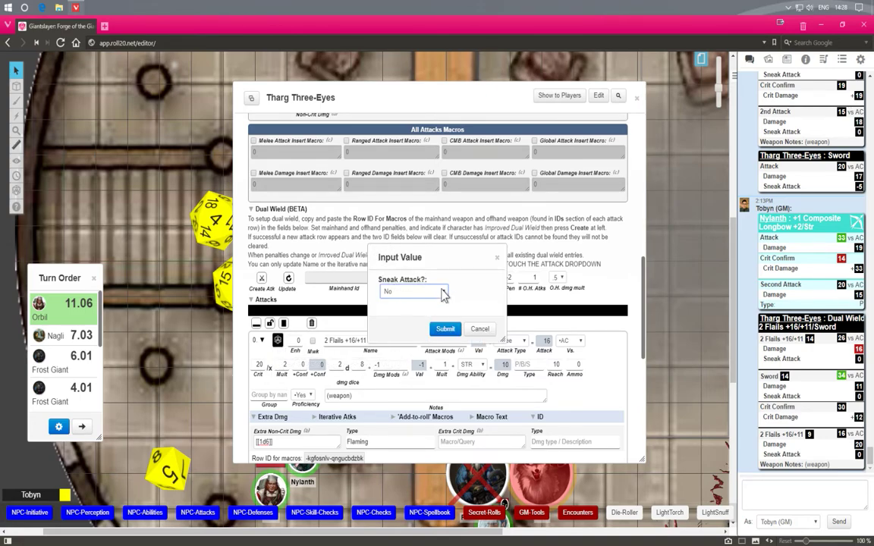
left_click(443, 329)
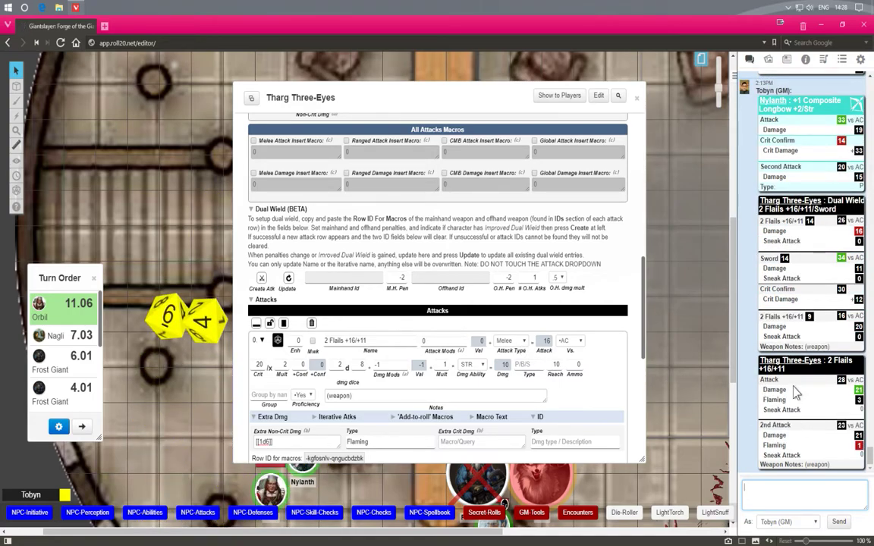
mouse_move(861, 404)
Step: Roll the 2 Flails attack again with Sneak Attack set to Yes
left_click(278, 339)
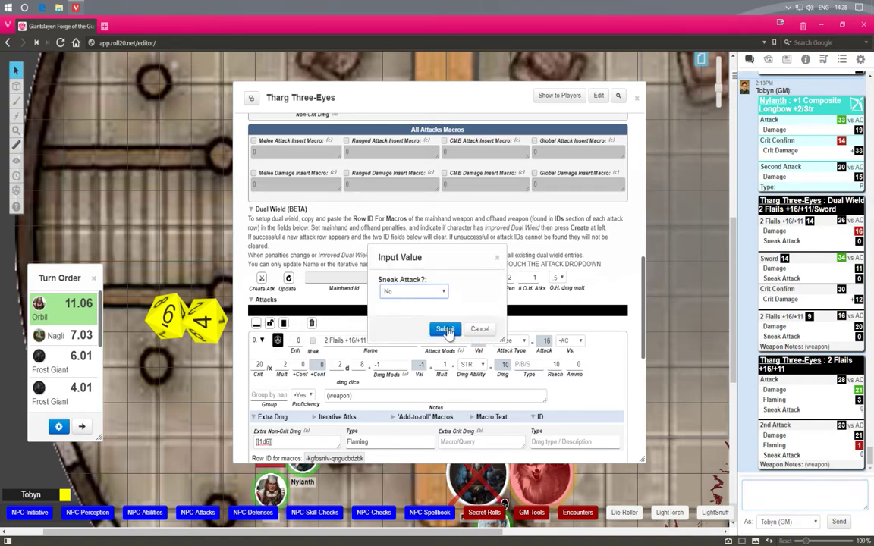
left_click(443, 293)
left_click(393, 306)
left_click(446, 329)
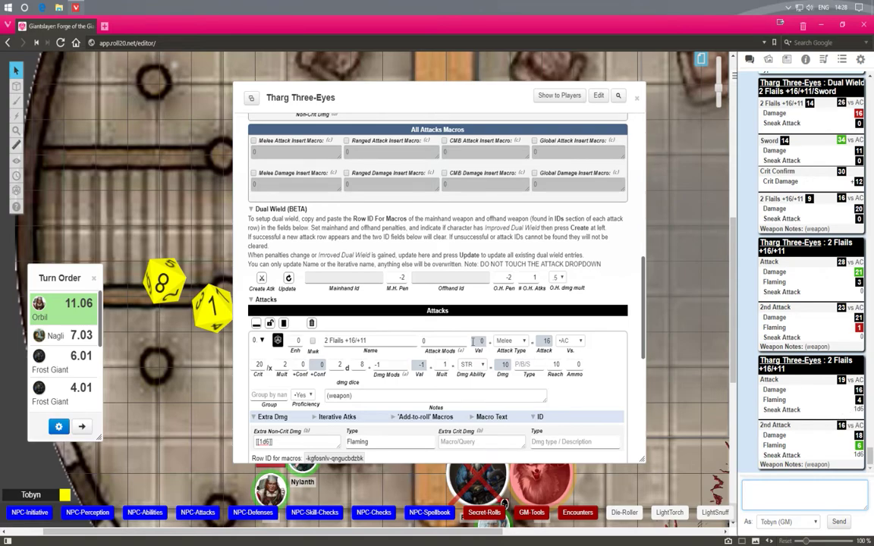
Step: Turn the Yes value in the Sneak Attack query into an inline roll, [[1d6]]
scroll(377, 282, "up", 3)
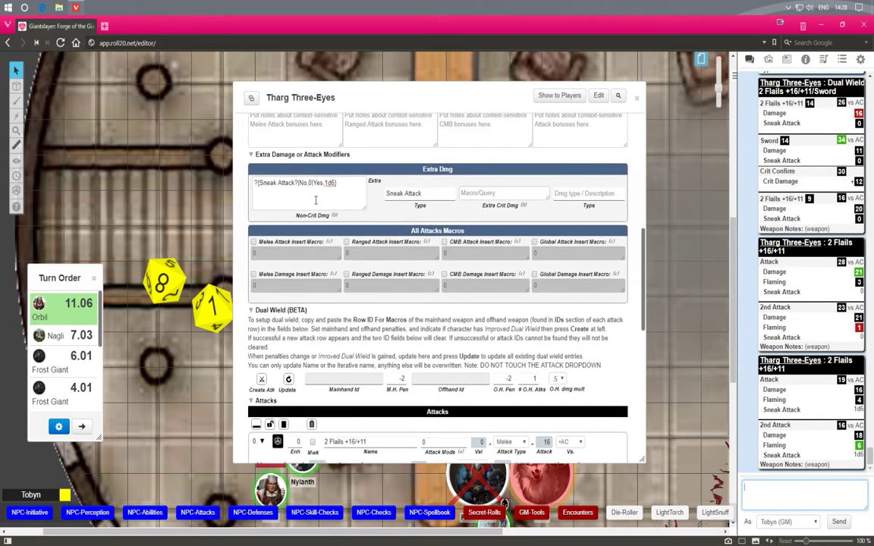
scroll(287, 201, "up", 2)
left_click(329, 235)
type("[[")
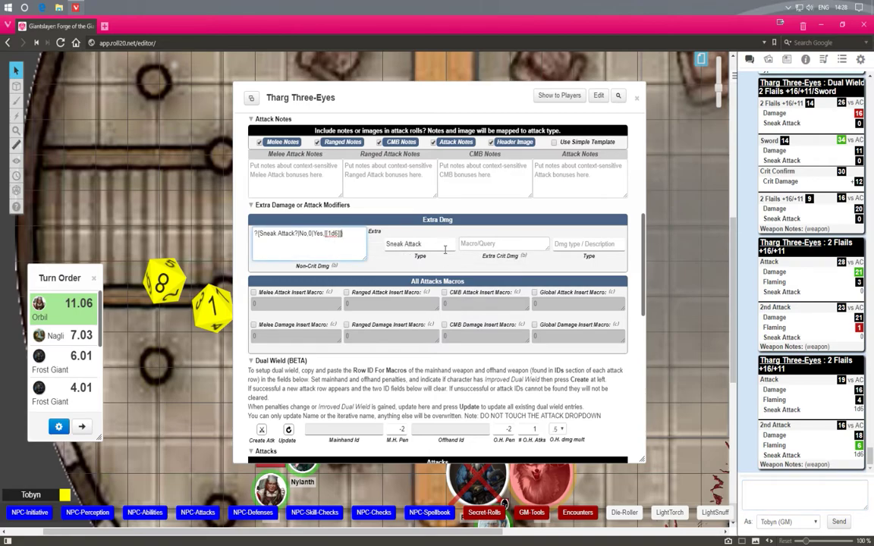
key("ctrl")
key("ctrl")
key("ctrl")
key("ctrl")
key("ctrl")
key("ctrl")
Step: Roll the 2 Flails attack with Sneak Attack set to Yes and check the sneak attack damage in chat
scroll(326, 258, "down", 3)
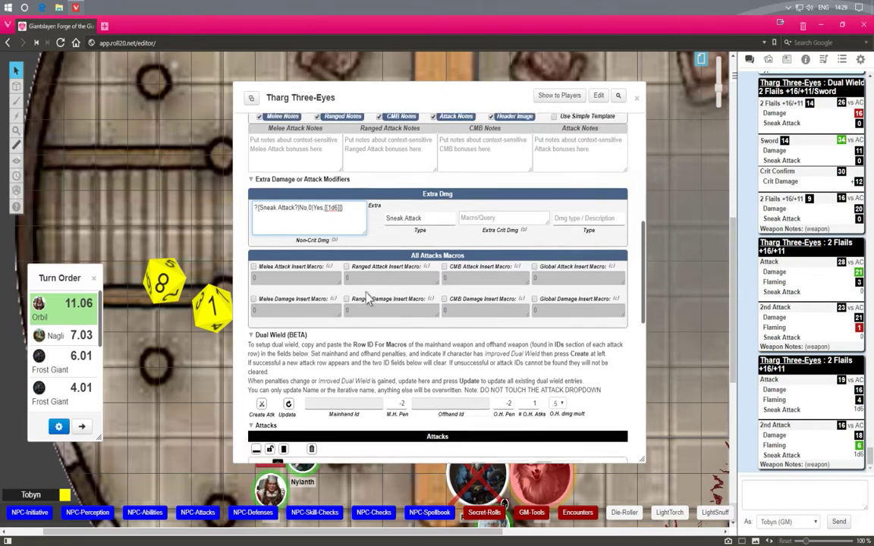
left_click(255, 290)
left_click(413, 293)
left_click(414, 302)
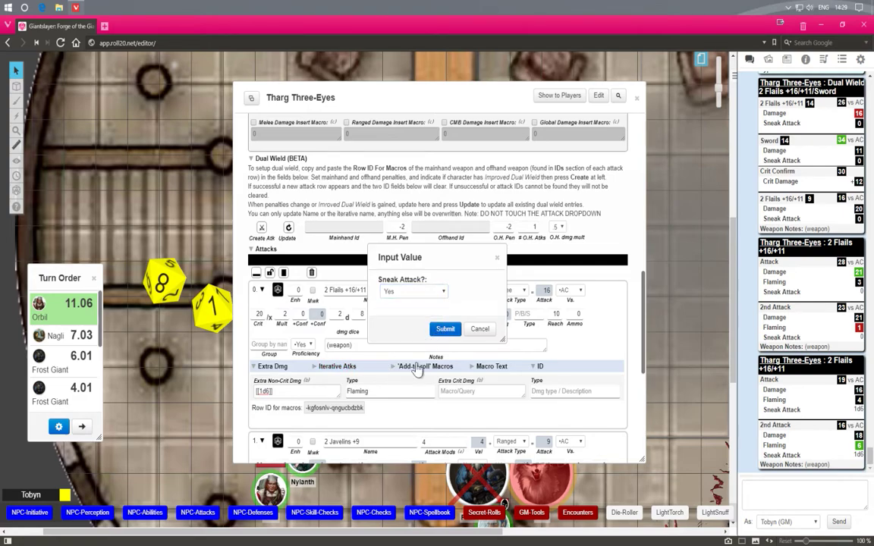
left_click(445, 328)
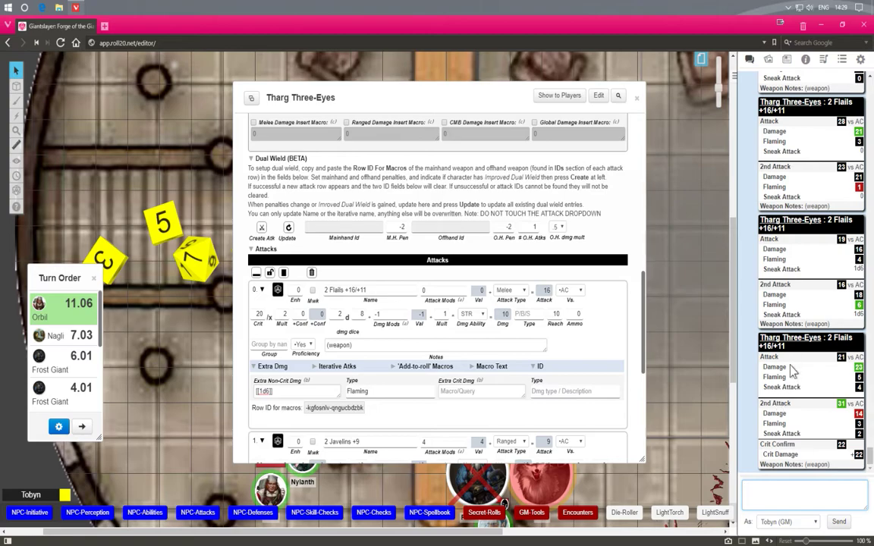
mouse_move(842, 409)
Step: Roll the 2 Flails attack with Sneak Attack set to No and compare its Sneak Attack value with the previous roll's
scroll(462, 283, "up", 1)
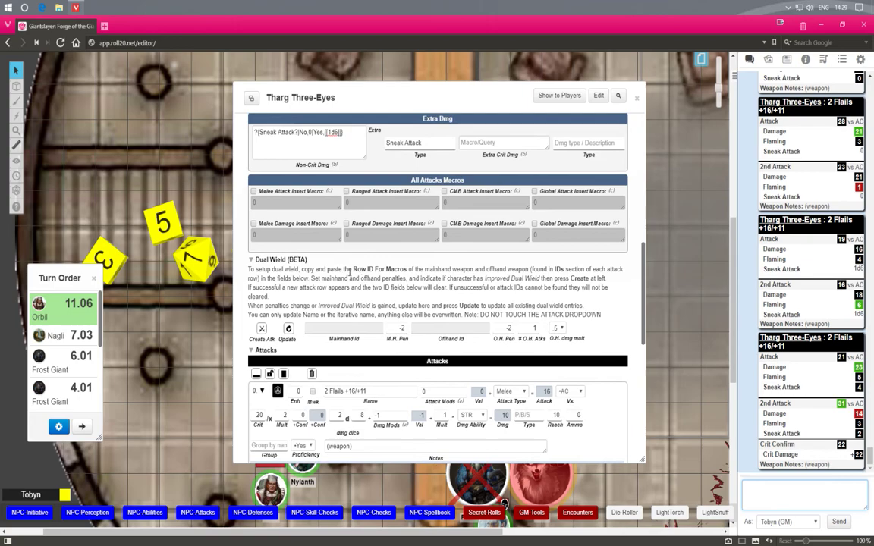
left_click(277, 393)
left_click(445, 328)
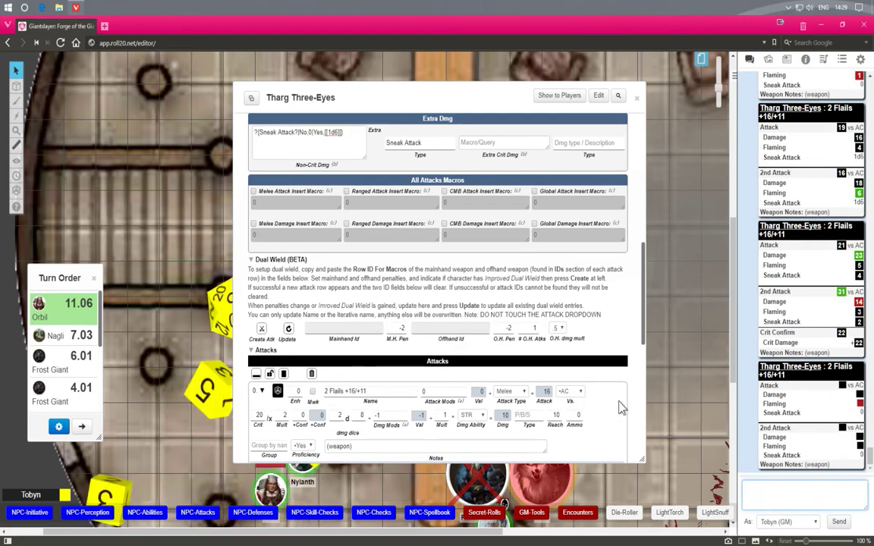
scroll(523, 343, "down", 1)
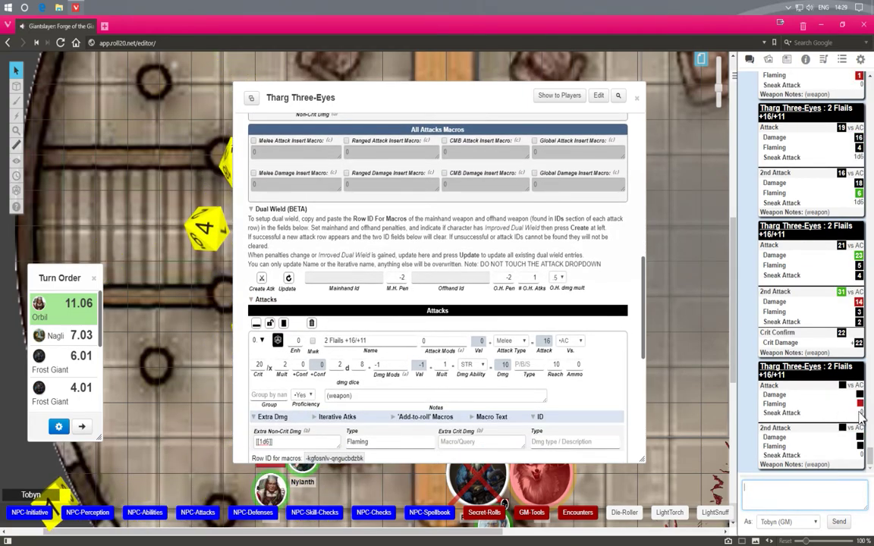
left_click_drag(859, 409, 862, 409)
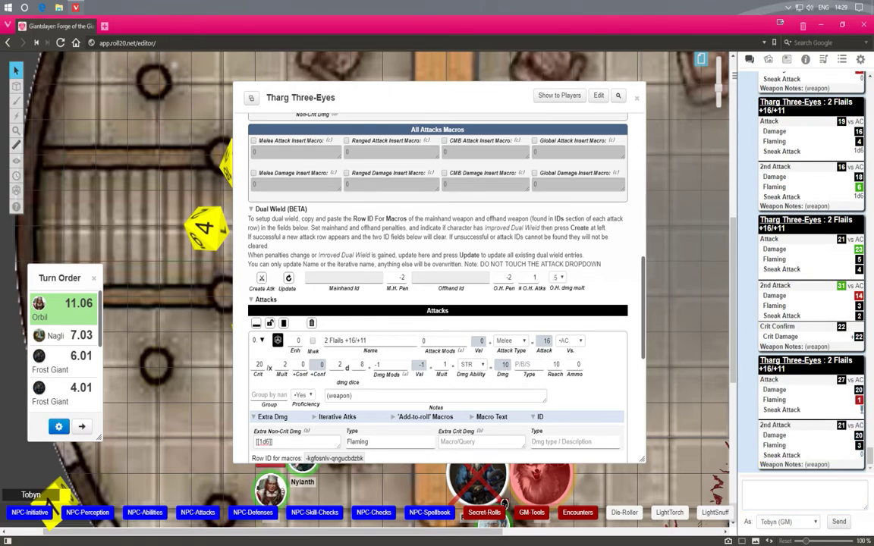
mouse_move(859, 319)
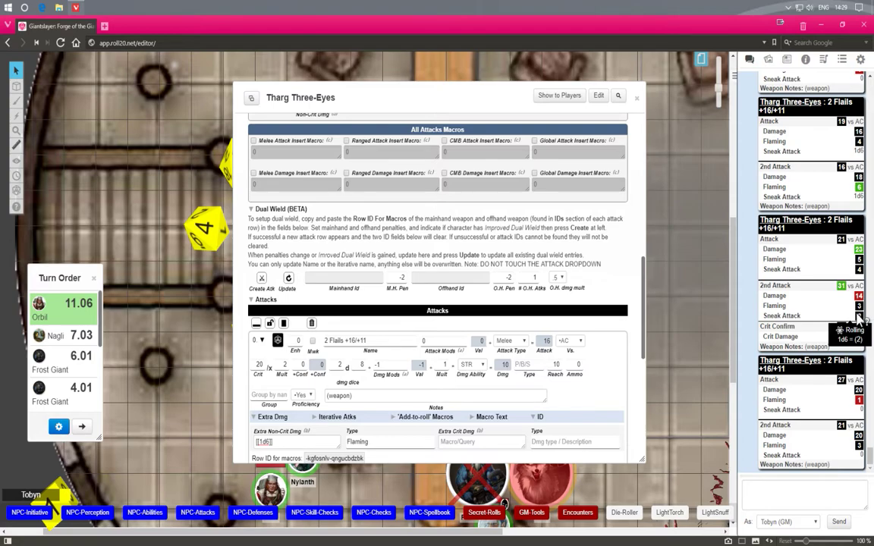
Step: Change the No value in the Sneak Attack query to the inline roll [[0]]
scroll(364, 301, "up", 2)
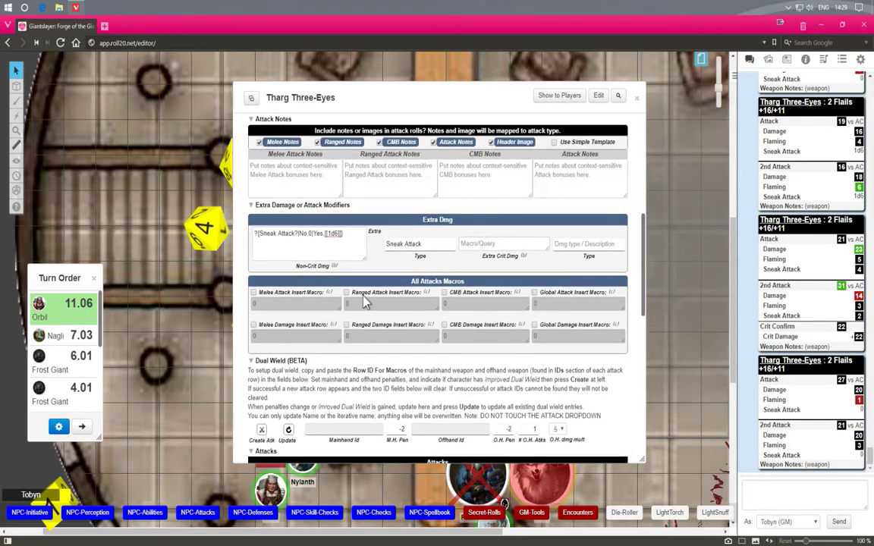
left_click(312, 235)
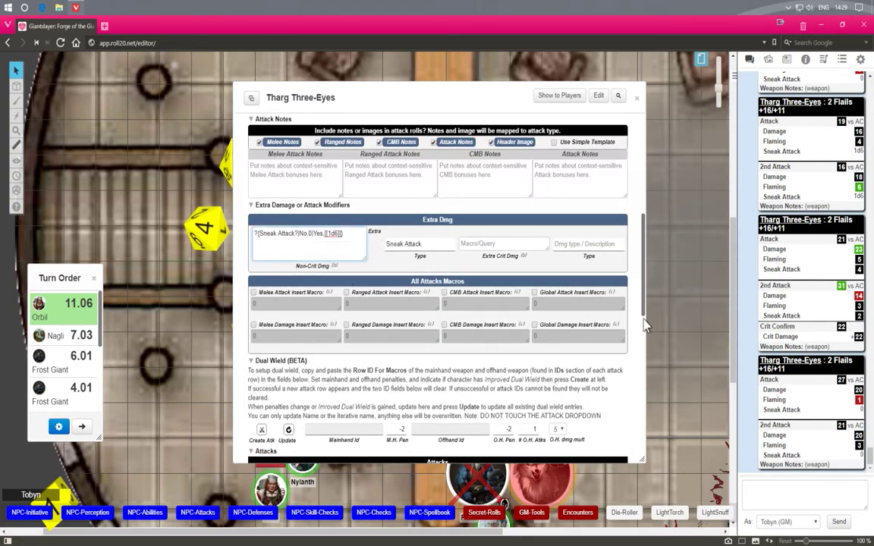
type("[[0]]")
Step: Roll the 2 Flails attack with the revised query, leaving Sneak Attack set to No
scroll(407, 286, "down", 4)
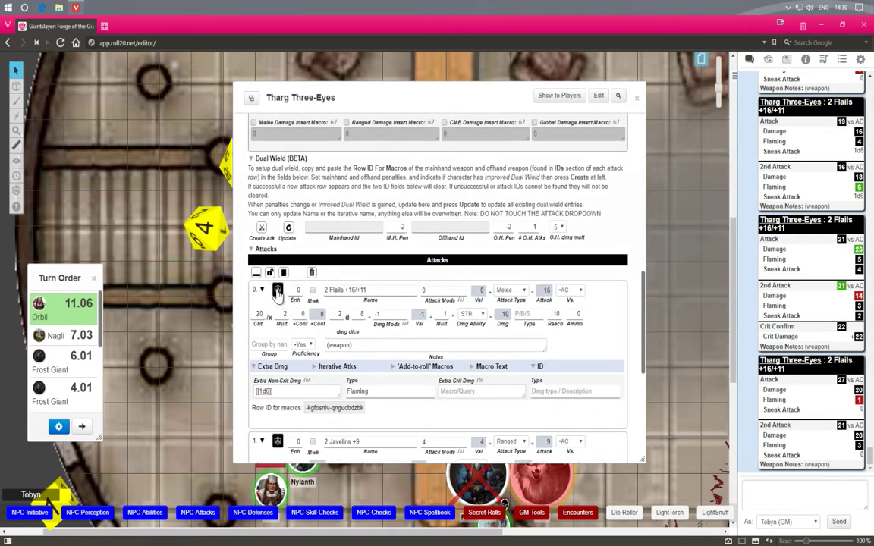
left_click(277, 291)
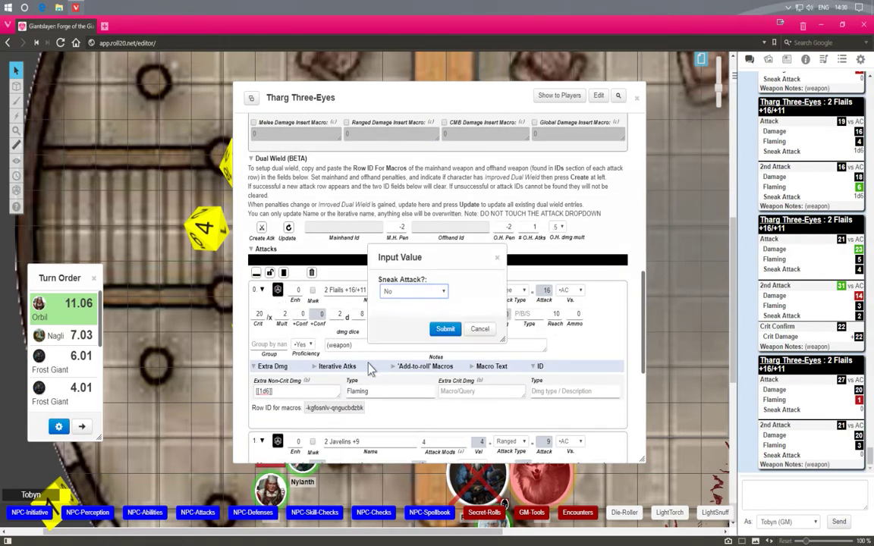
left_click(434, 328)
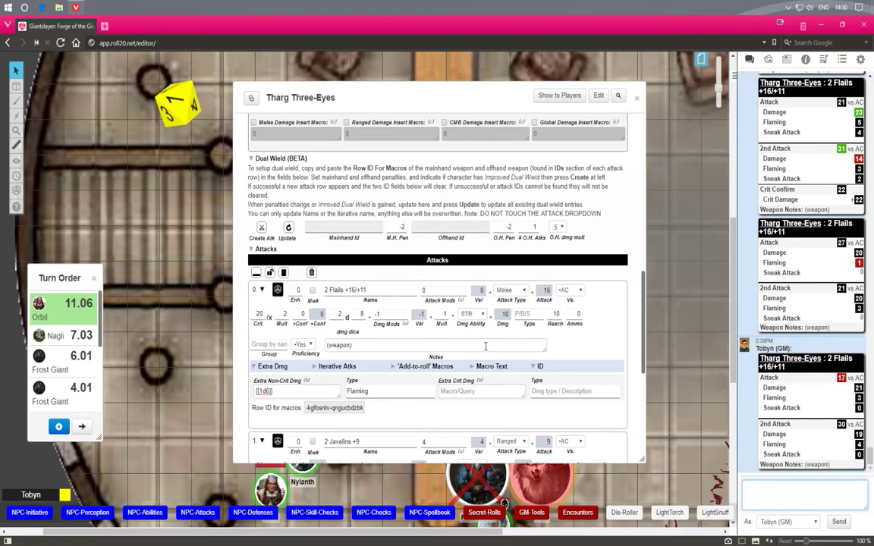
Step: Shrink the Extra Non-Crit Dmg field back to one line and close Tharg Three-Eyes' sheet
scroll(481, 347, "up", 1)
scroll(481, 348, "up", 3)
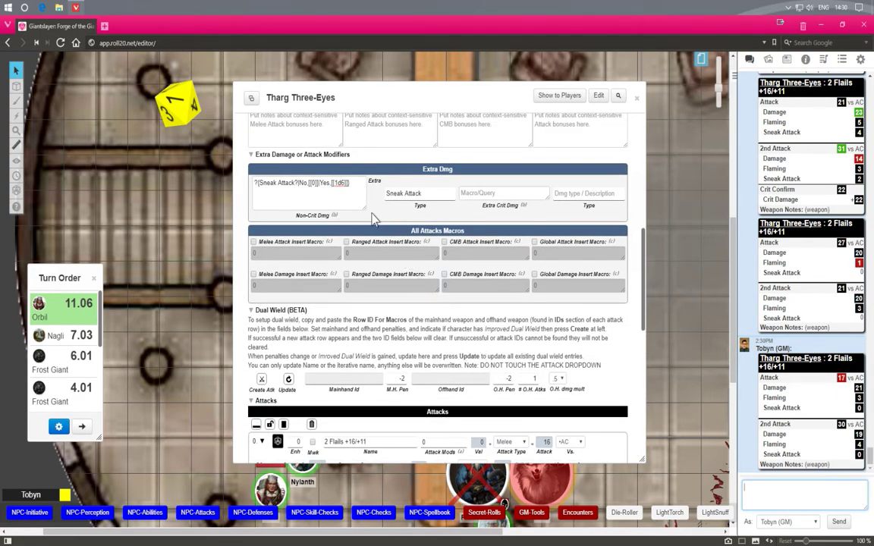
left_click_drag(364, 208, 358, 186)
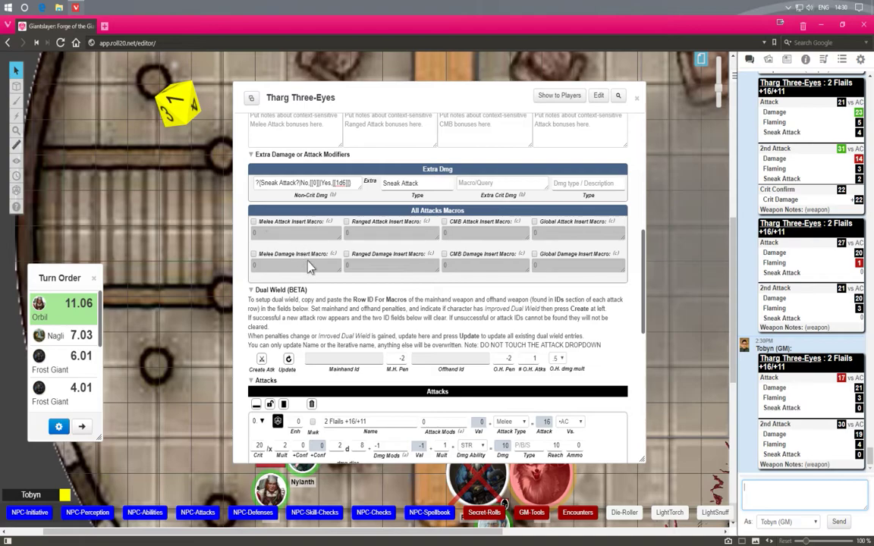
left_click(637, 101)
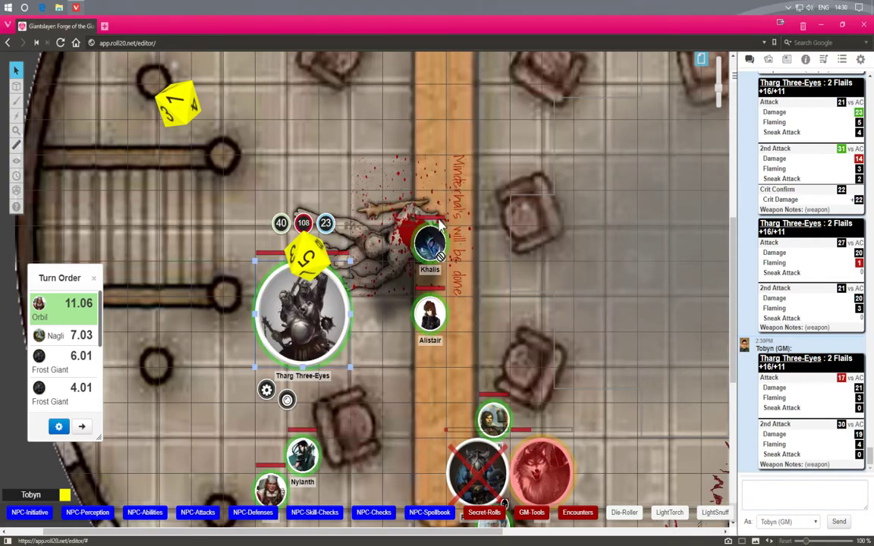
Step: Open Nylanth's character sheet and bring up the attacks section
scroll(304, 351, "down", 1)
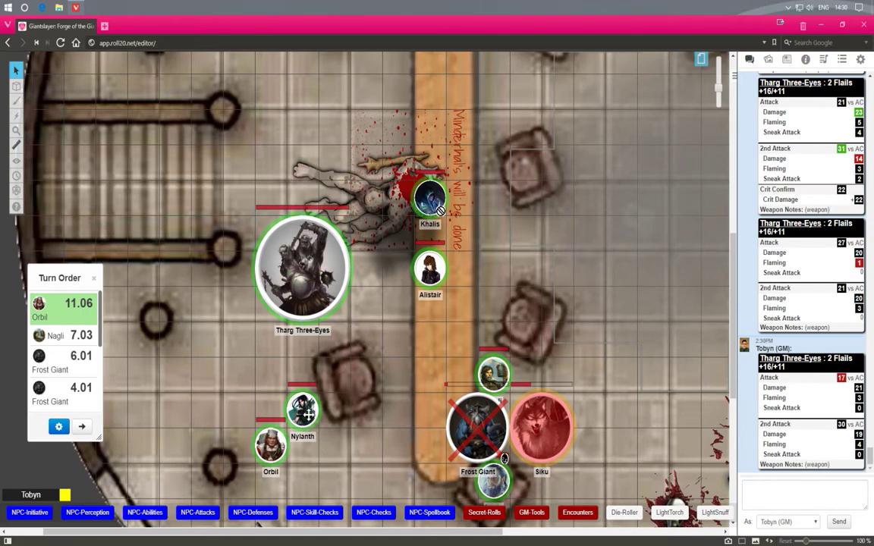
double_click(307, 414)
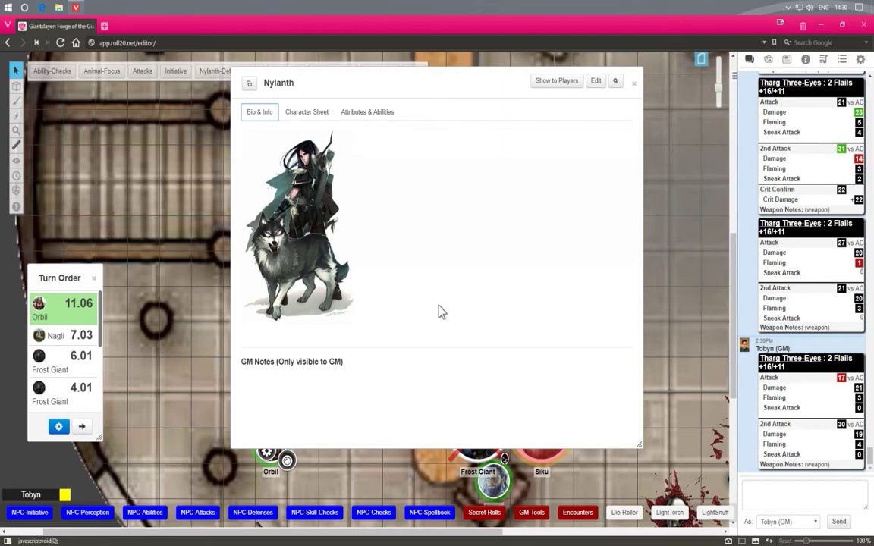
left_click(305, 116)
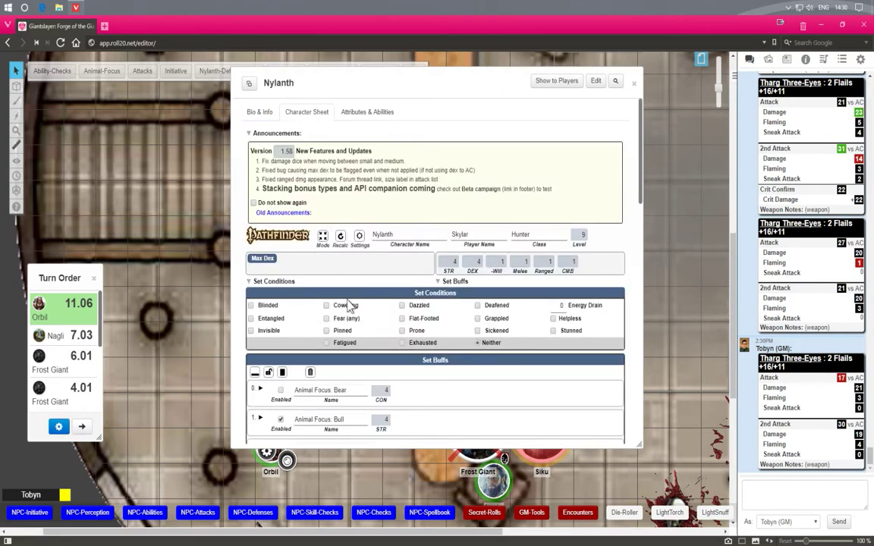
scroll(366, 327, "down", 1)
scroll(365, 327, "down", 5)
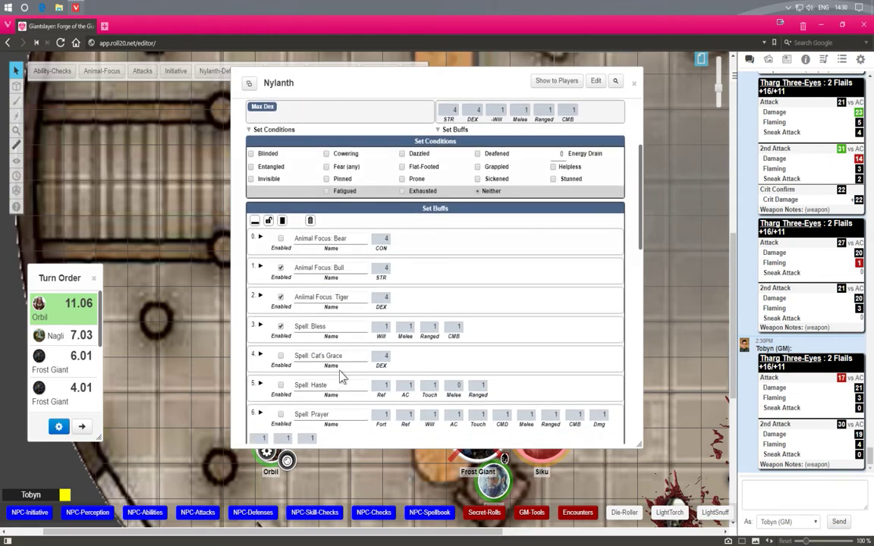
scroll(303, 345, "down", 2)
scroll(369, 405, "down", 4)
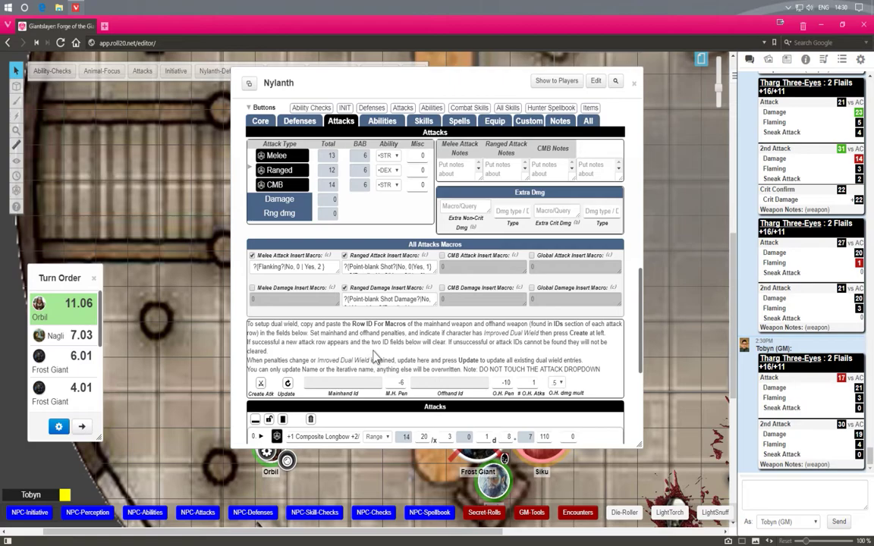
Step: Switch Nylanth's sheet to the expanded display mode and bring up the Extra Dmg fields
scroll(440, 215, "up", 5)
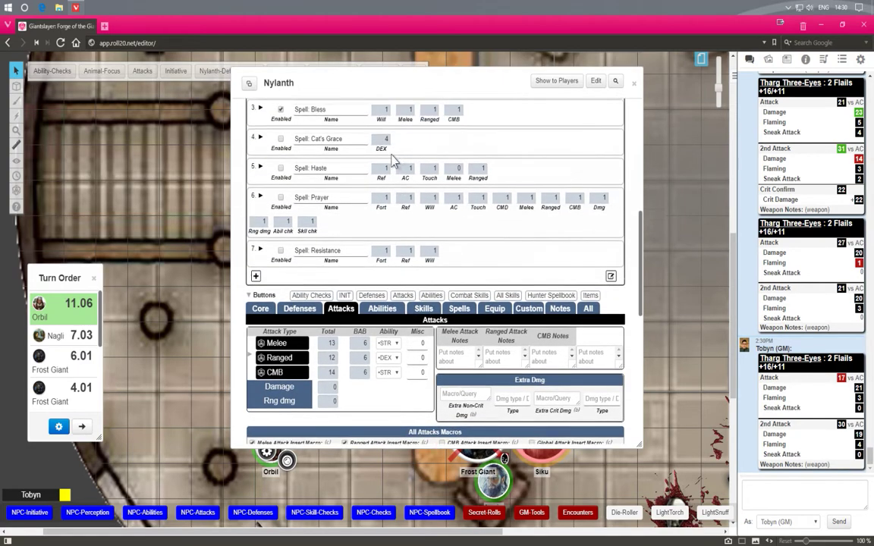
scroll(282, 176, "up", 2)
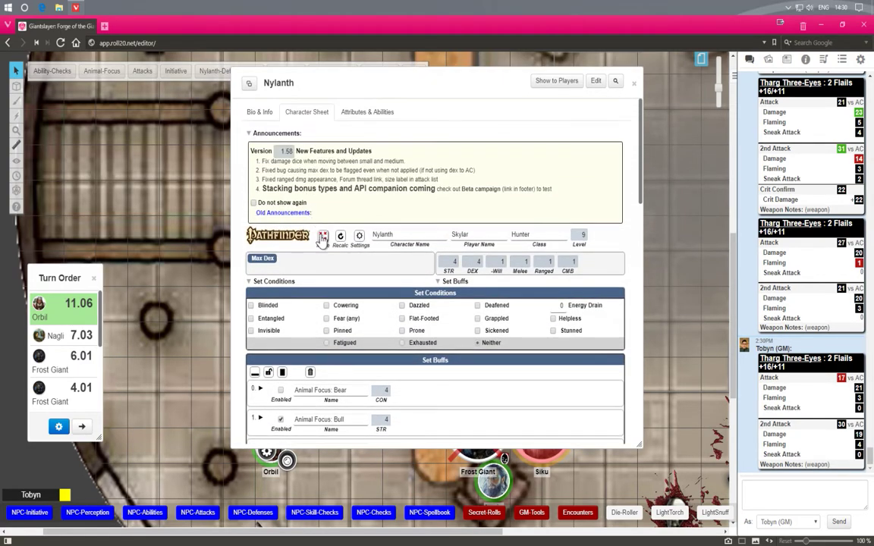
scroll(440, 307, "down", 10)
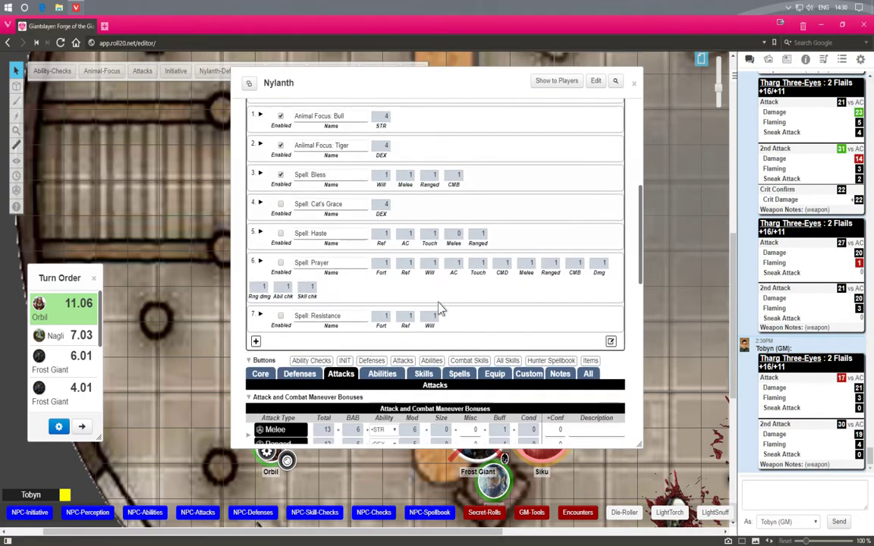
scroll(322, 311, "down", 3)
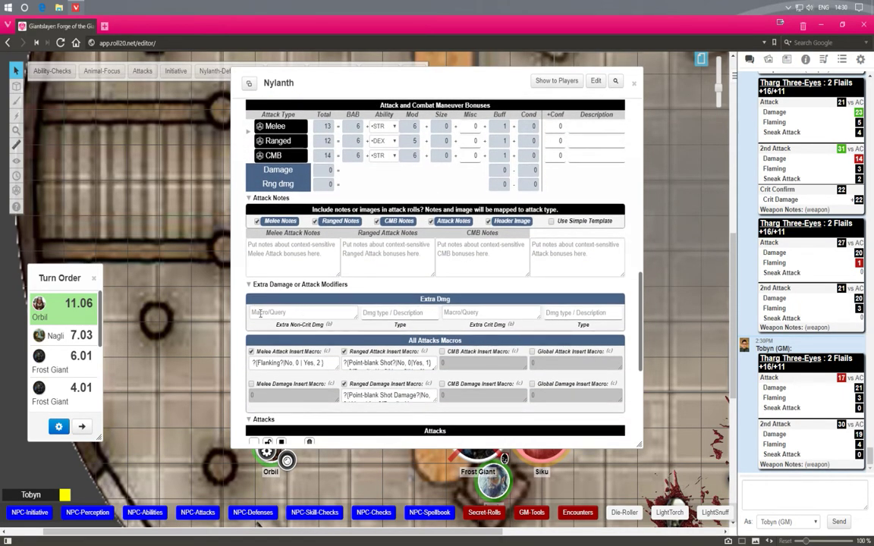
scroll(357, 352, "down", 1)
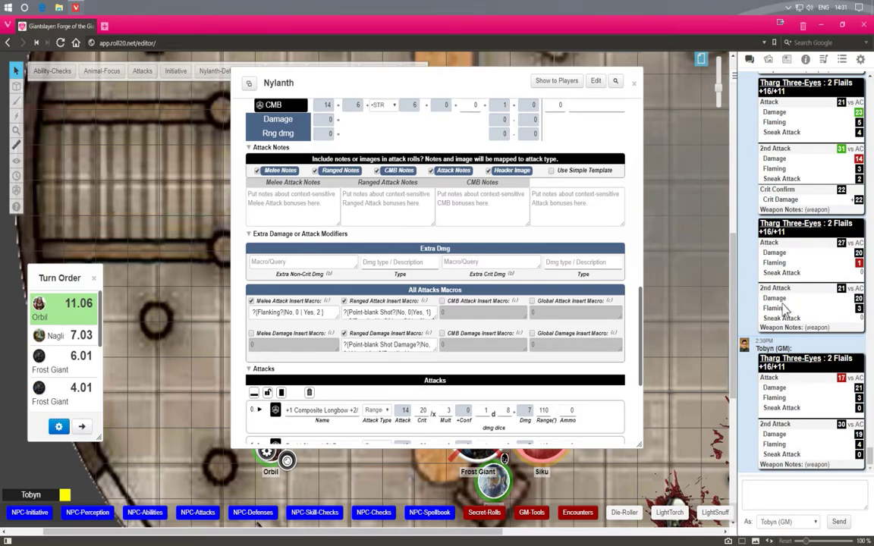
mouse_move(857, 304)
mouse_move(860, 138)
Step: Set Nylanth's Extra Non-Crit Dmg to [[1d6]] + [[1d8]] with the type Fire + Bursting
left_click(300, 261)
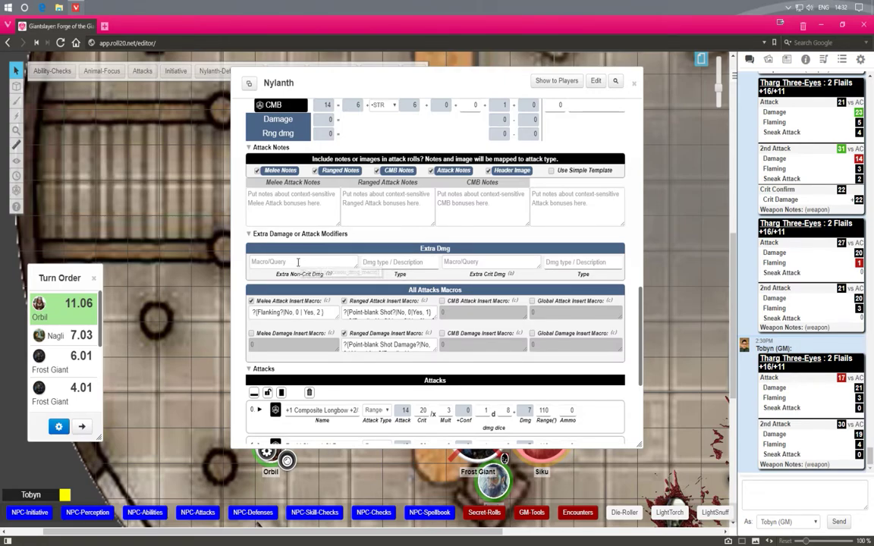
type("[[1d")
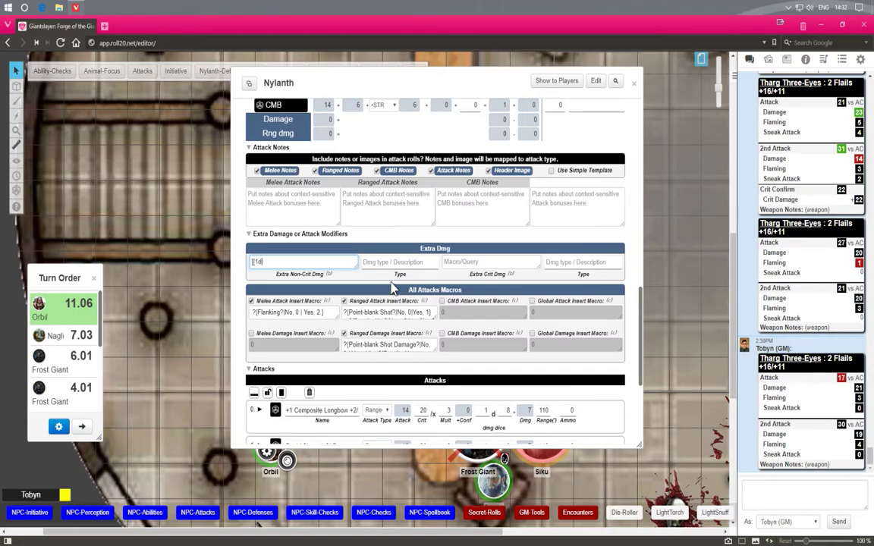
type("6]] + [[")
left_click(373, 263)
type("[[")
key("BackSpace")
key("BackSpace")
type("F")
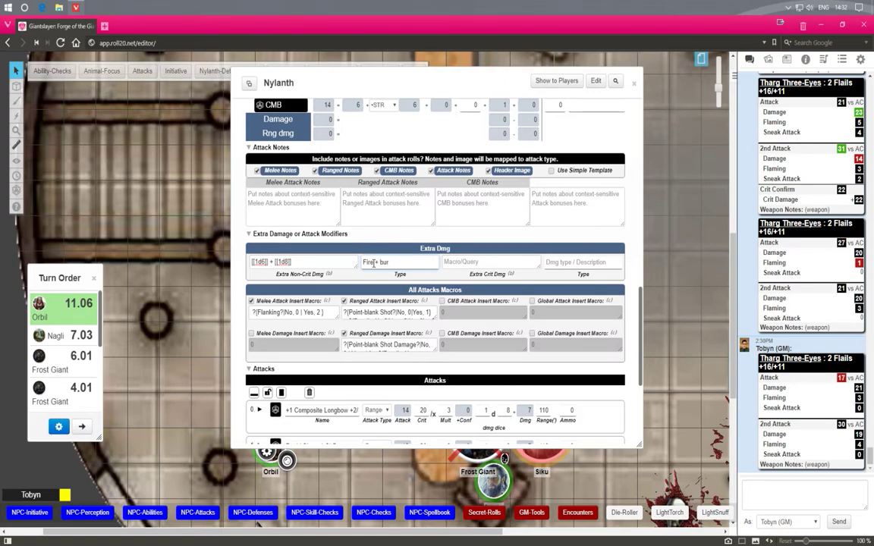
type("ire Burstin")
key("BackSpace")
key("BackSpace")
Step: Roll the +1 Composite Longbow +2/Str attack from the sheet, accepting the default answer to every query
left_click(275, 410)
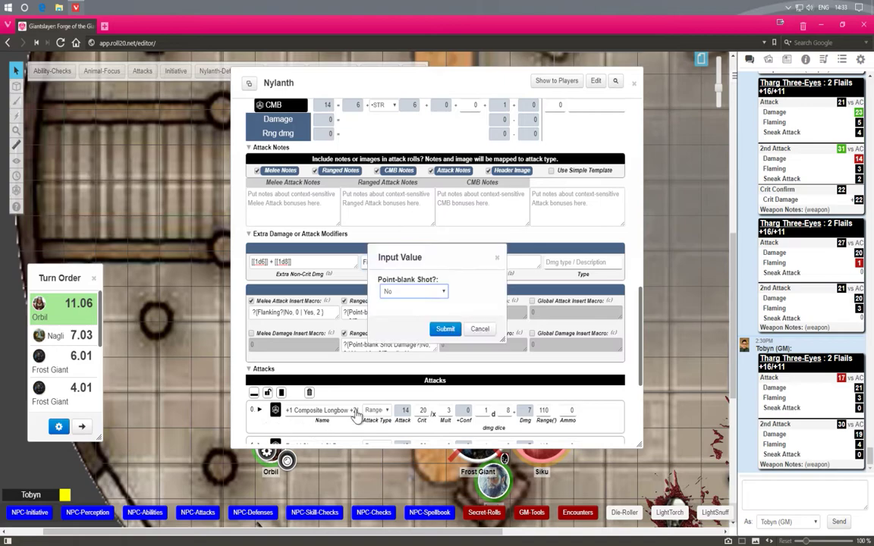
left_click(444, 325)
left_click(443, 327)
left_click(443, 326)
left_click(443, 327)
left_click(443, 327)
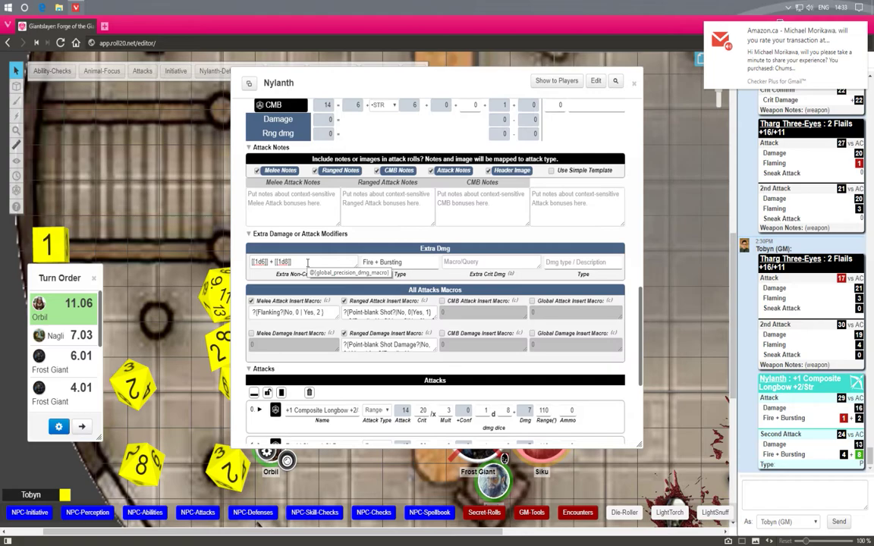
Step: Clear the Extra Non-Crit Dmg macro and its Fire + Bursting type
left_click_drag(307, 261, 218, 258)
key("BackSpace")
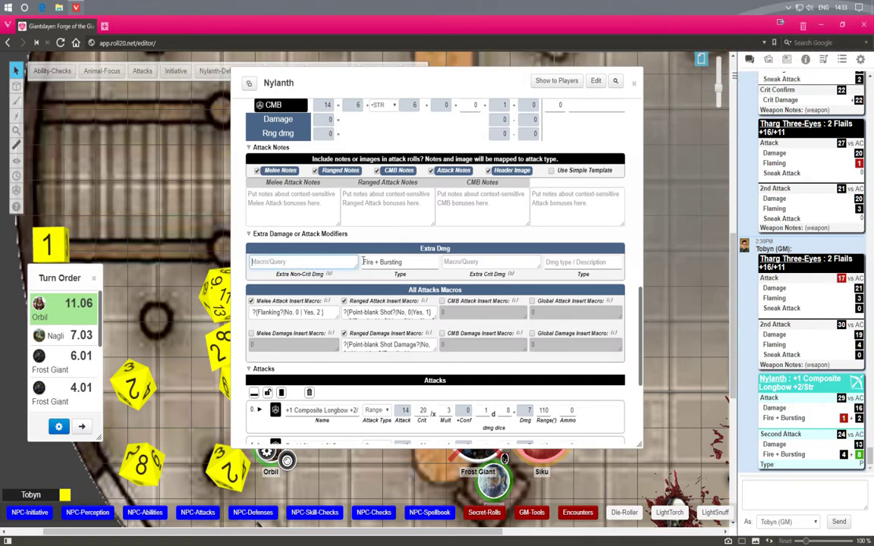
key("Tab")
key("BackSpace")
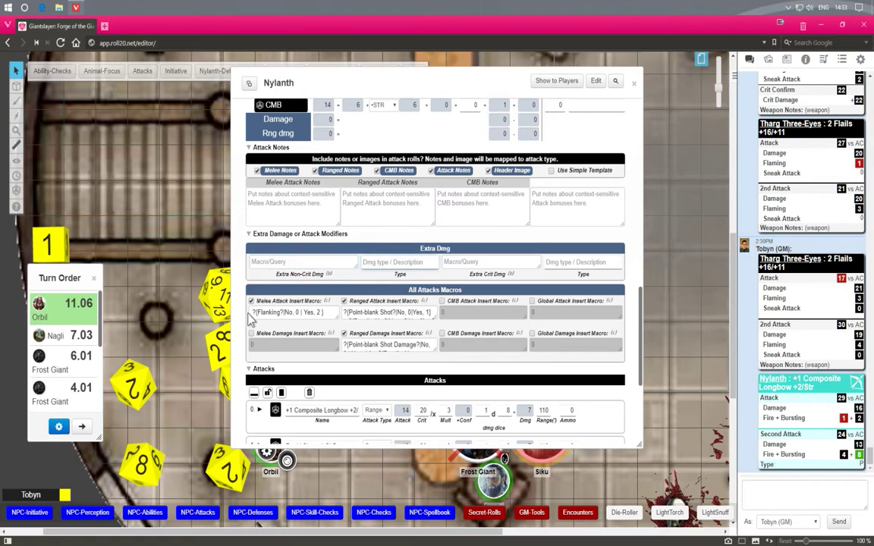
Step: Enlarge the Melee Attack Insert Macro field and examine its Flanking query
left_click(319, 314)
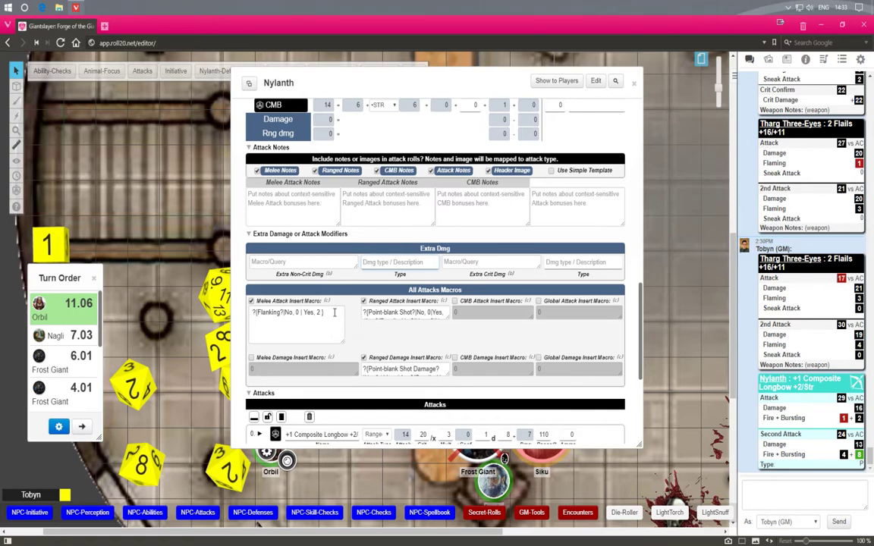
left_click_drag(334, 312, 251, 315)
left_click(257, 312)
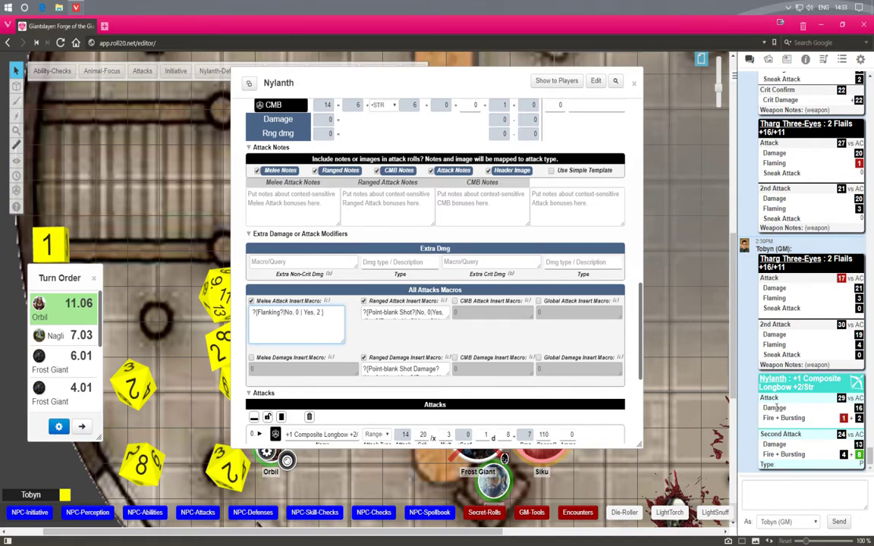
mouse_move(842, 401)
Step: Widen the sheet window and the Ranged Attack Insert Macro field, and examine the Point-blank Shot query
left_click_drag(447, 316, 464, 362)
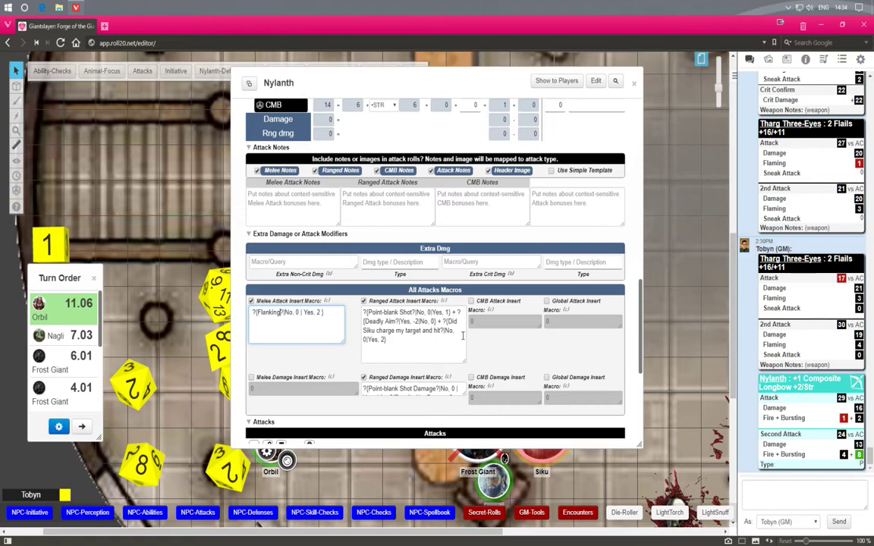
left_click_drag(464, 362, 616, 350)
left_click_drag(411, 83, 241, 81)
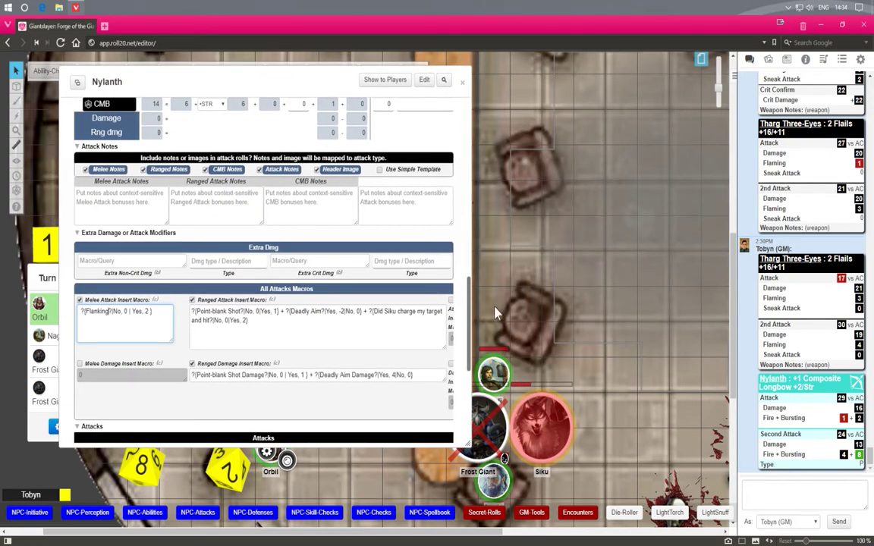
left_click_drag(471, 311, 643, 303)
left_click_drag(441, 321, 513, 310)
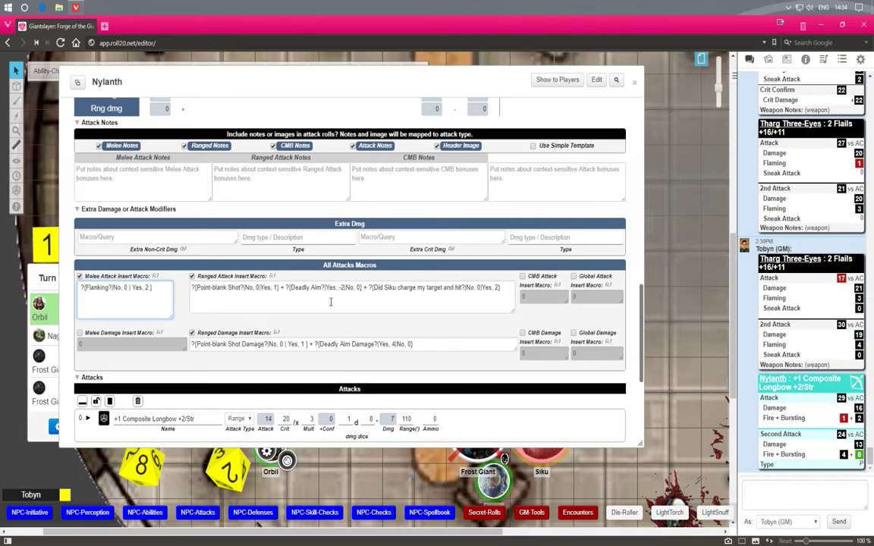
left_click_drag(279, 288, 189, 295)
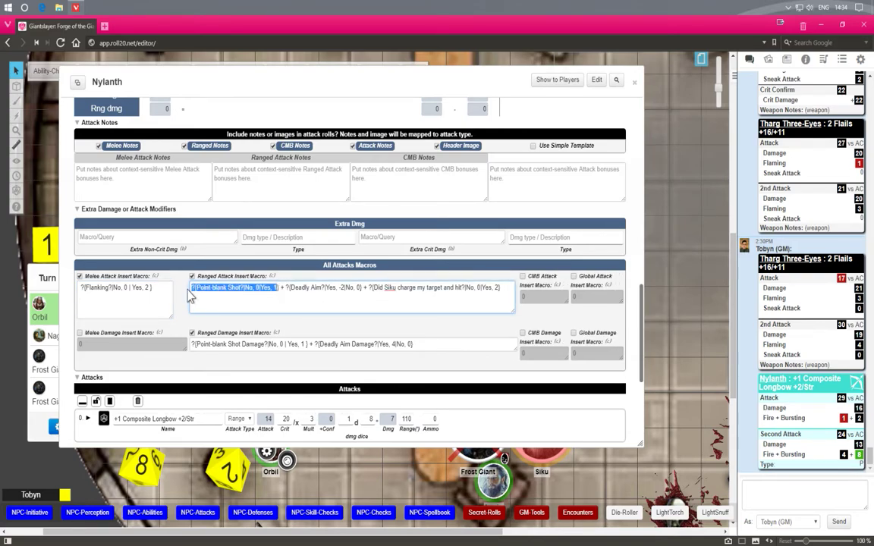
left_click(285, 296)
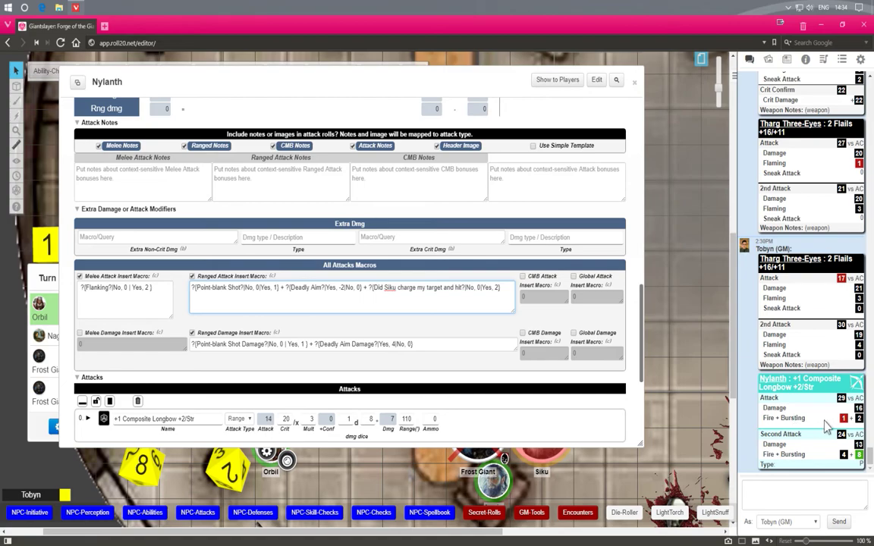
mouse_move(859, 409)
Step: Narrow the Ranged Attack Insert Macro field, enlarge the Ranged Damage Insert Macro field and examine its Deadly Aim Damage query
left_click_drag(511, 311, 312, 328)
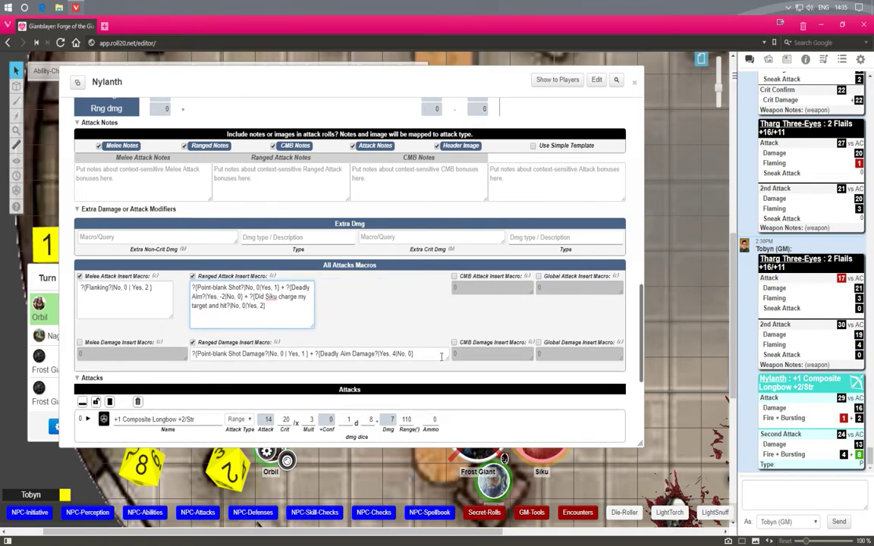
left_click_drag(444, 359, 447, 367)
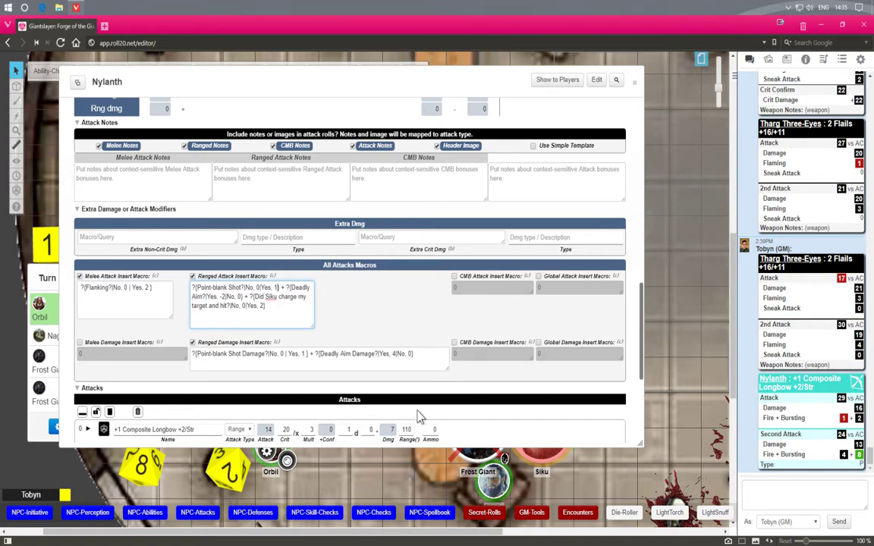
left_click_drag(371, 355, 414, 354)
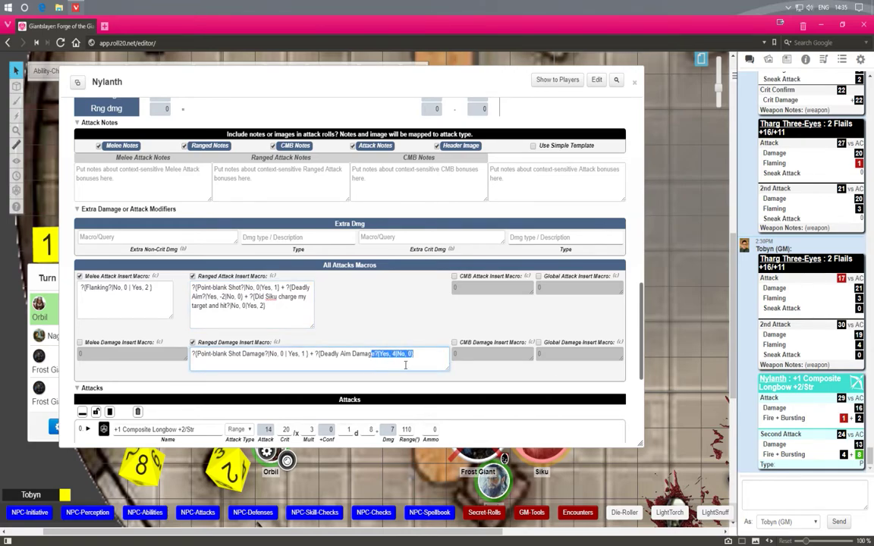
Step: Narrow Nylanth's sheet window and collapse it to its title bar
left_click_drag(639, 445, 383, 465)
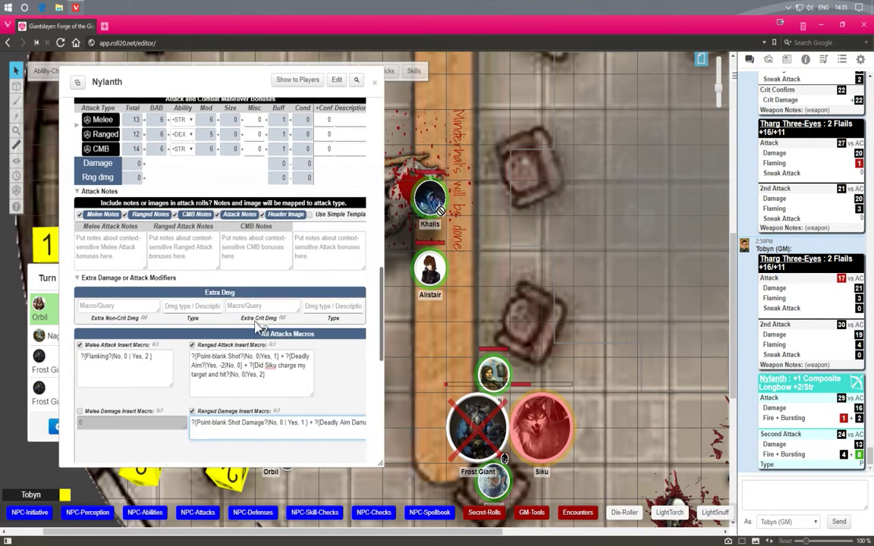
scroll(255, 330, "up", 5)
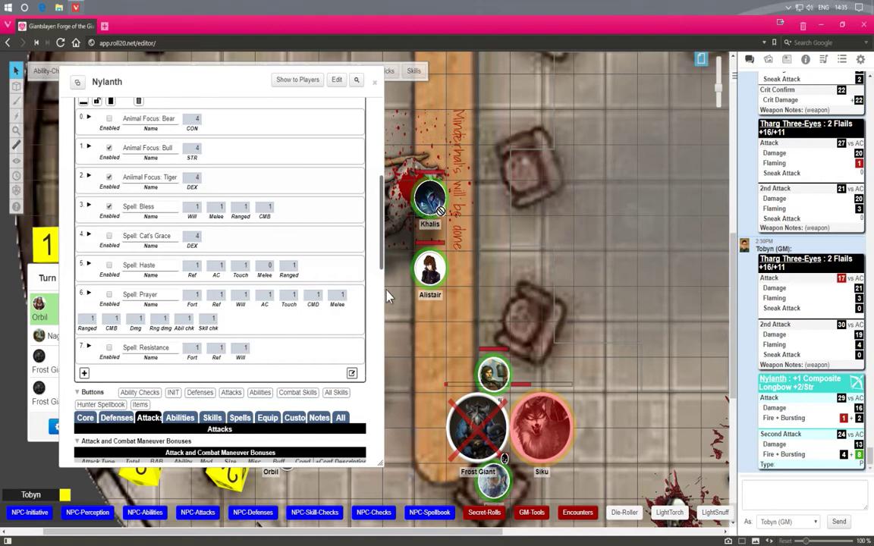
scroll(383, 291, "down", 5)
left_click_drag(384, 294, 455, 284)
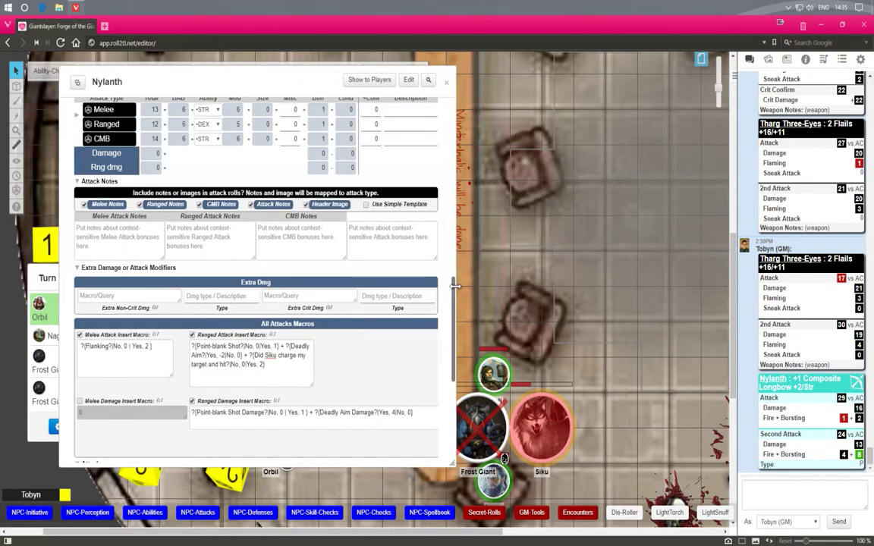
double_click(220, 88)
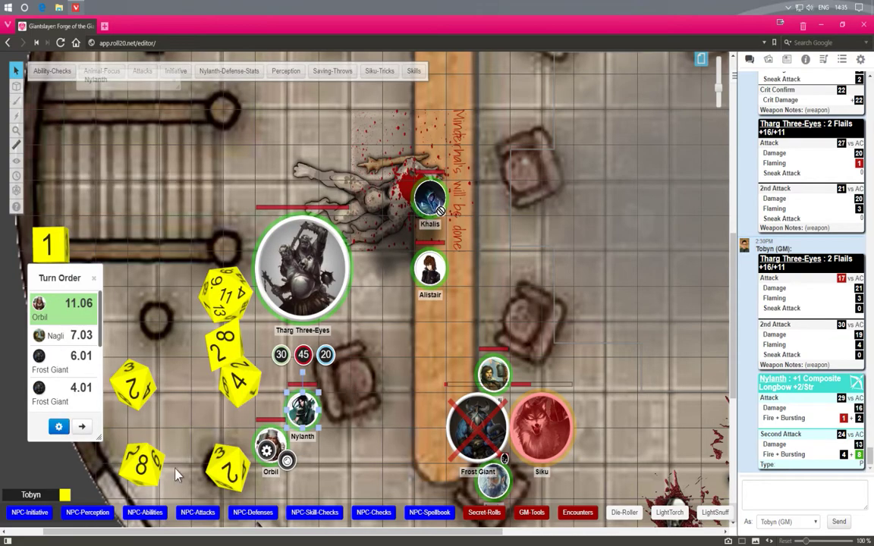
Step: List Nylanth's NPC attacks and start the +1 Composite Longbow +2/Str attack, answering Point-blank Shot Yes, Deadly Aim Yes and Siku's charge No
left_click(194, 515)
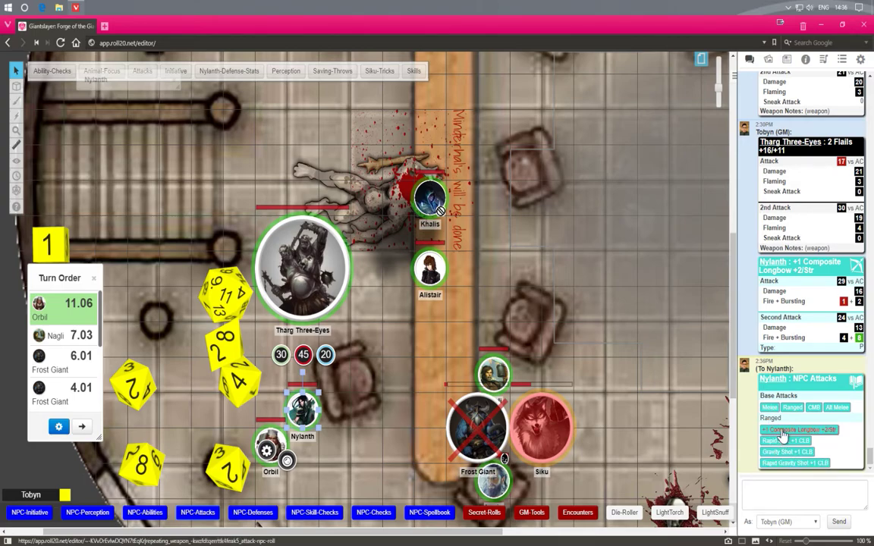
left_click(779, 430)
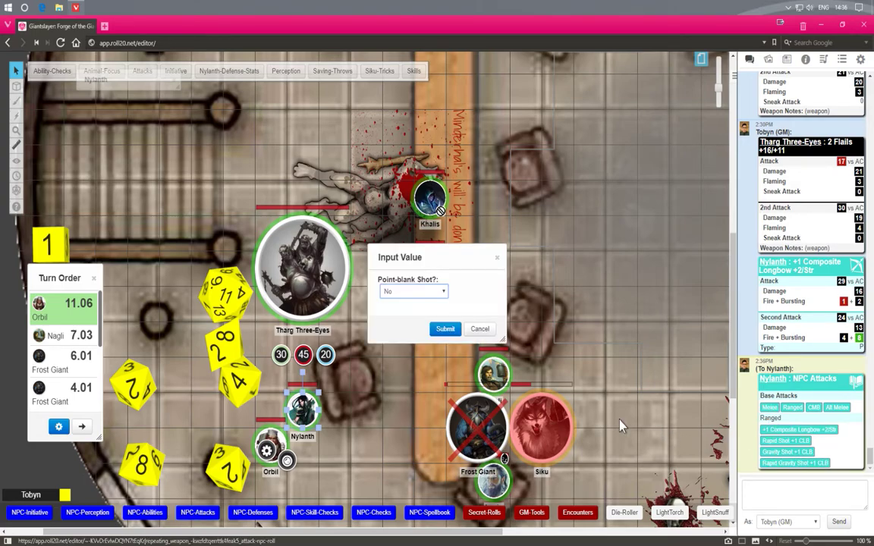
left_click(440, 295)
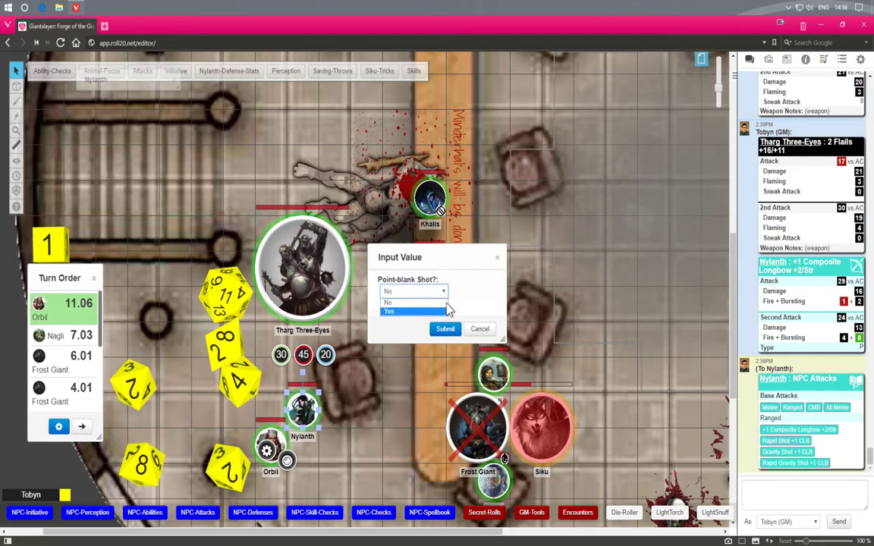
left_click(446, 311)
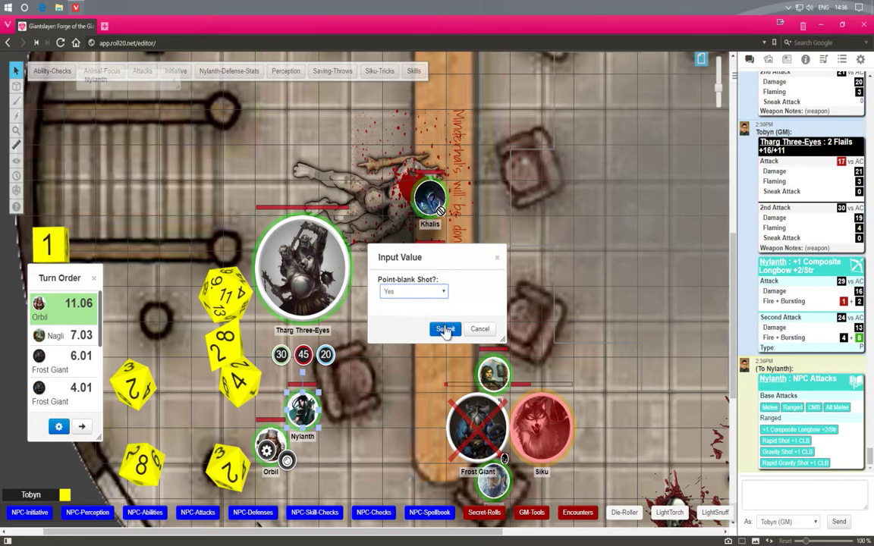
left_click(445, 332)
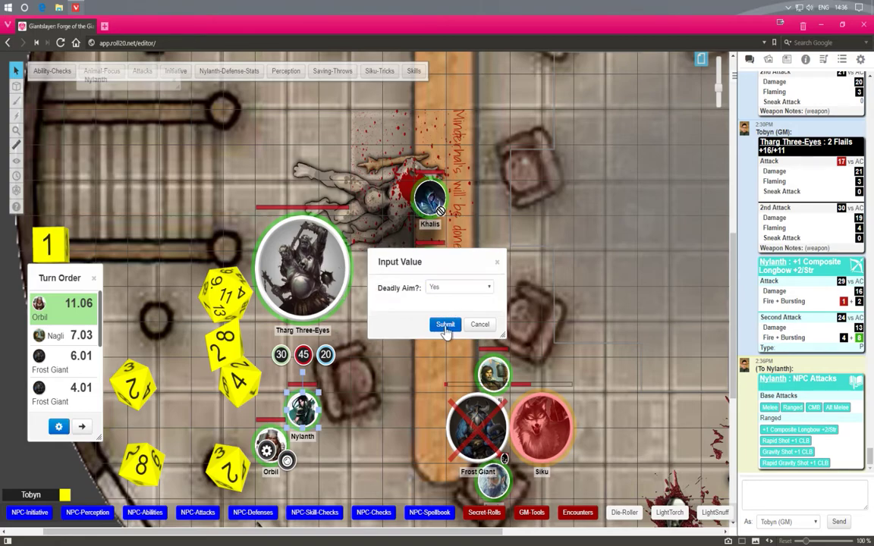
left_click(445, 324)
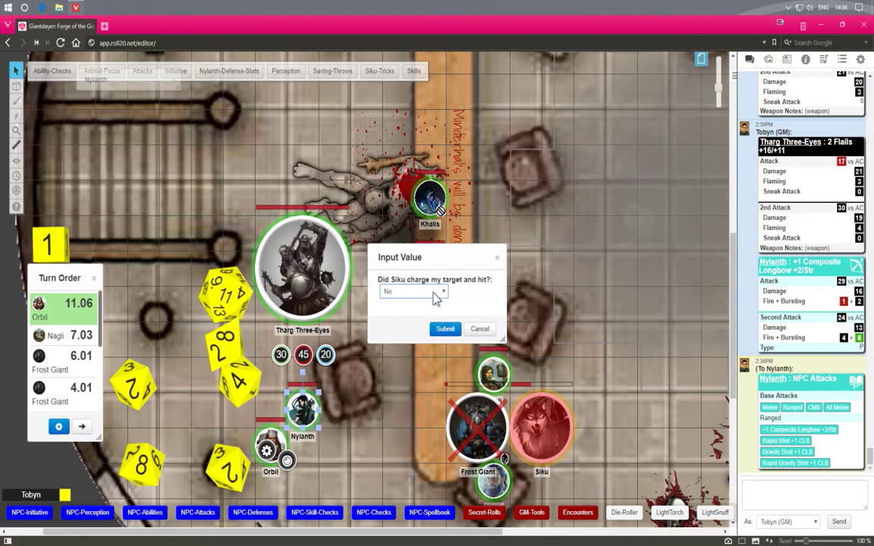
left_click(440, 331)
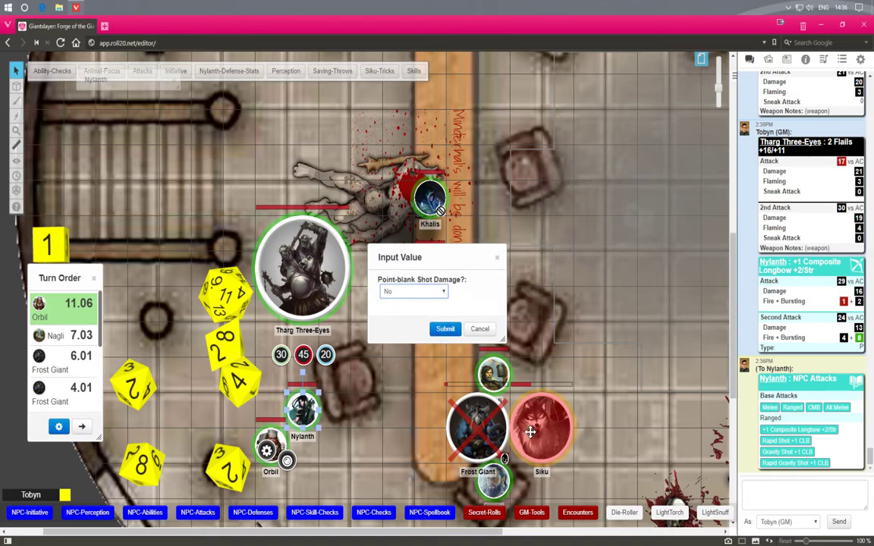
Step: Answer Yes to the Point-blank Shot Damage and Deadly Aim Damage queries to roll the longbow attack
left_click(414, 293)
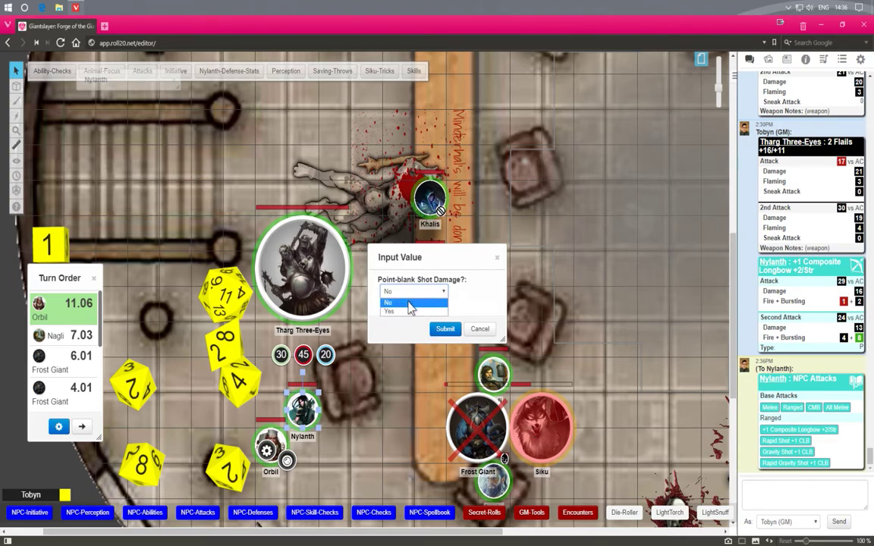
left_click(402, 309)
left_click(446, 330)
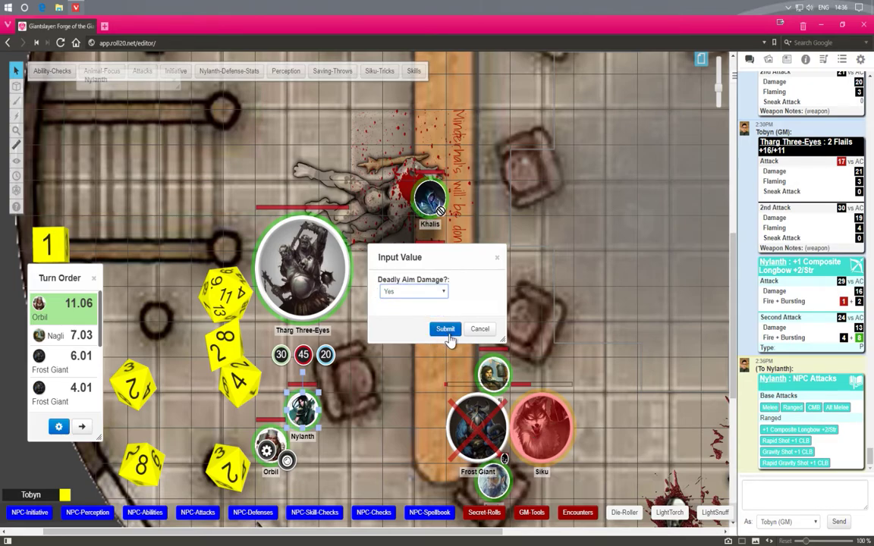
left_click(445, 330)
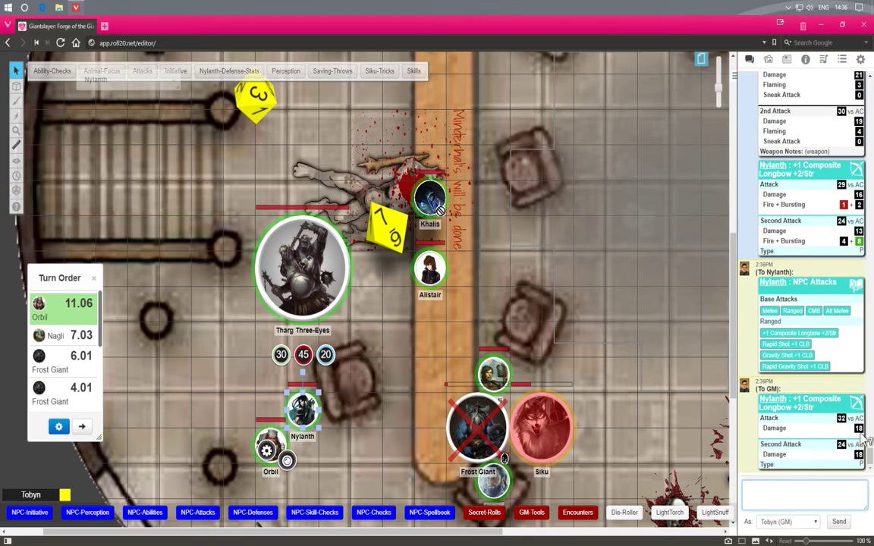
Step: Examine the roll breakdowns of the longbow's first damage and attack results, and deselect Nylanth's token
mouse_move(861, 429)
mouse_move(841, 418)
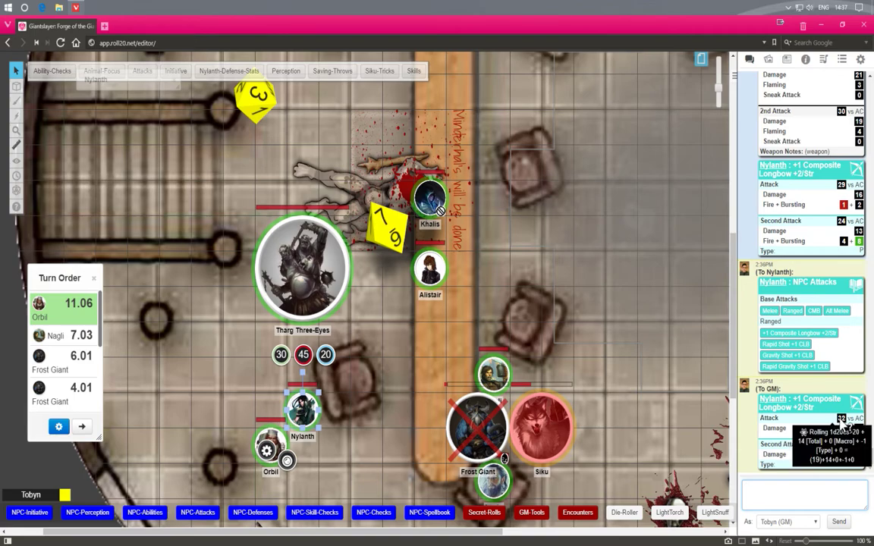
left_click(391, 410)
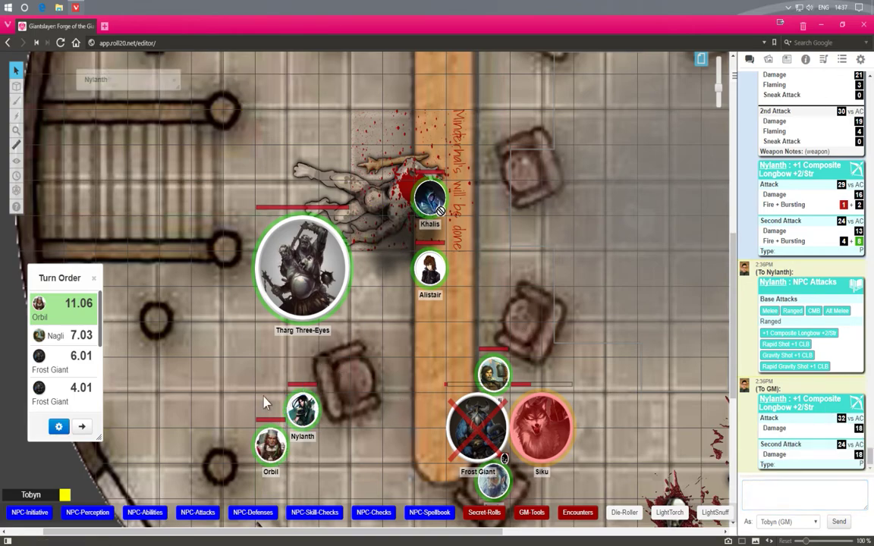